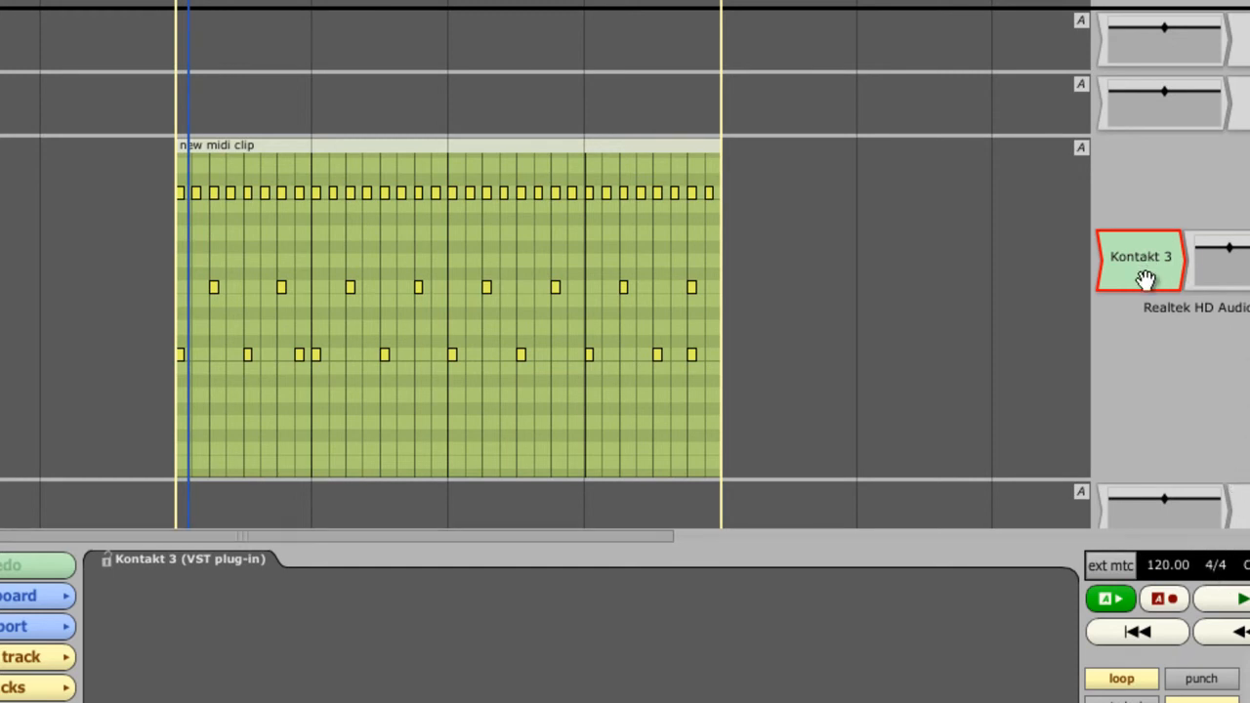
# View the SD Drum Panner, SD Swoop Table and SD Random Sounder scripts one after another.
pyautogui.moveTo(694, 324)
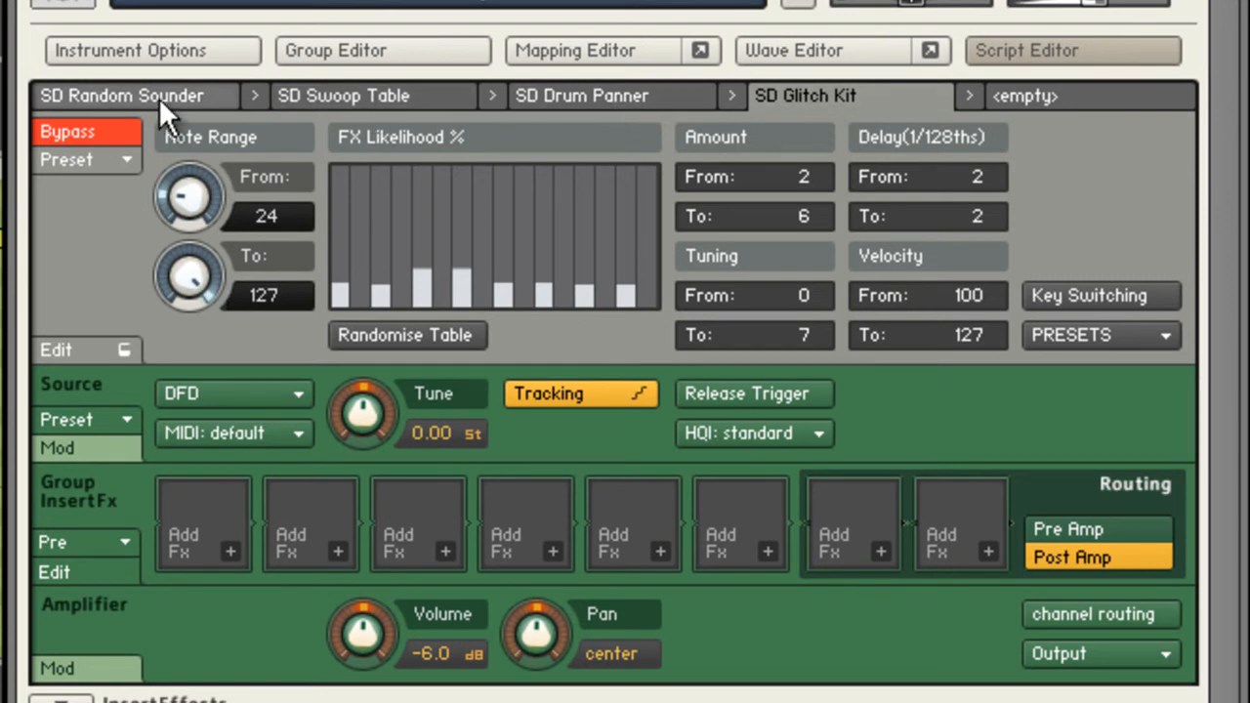
pyautogui.click(511, 97)
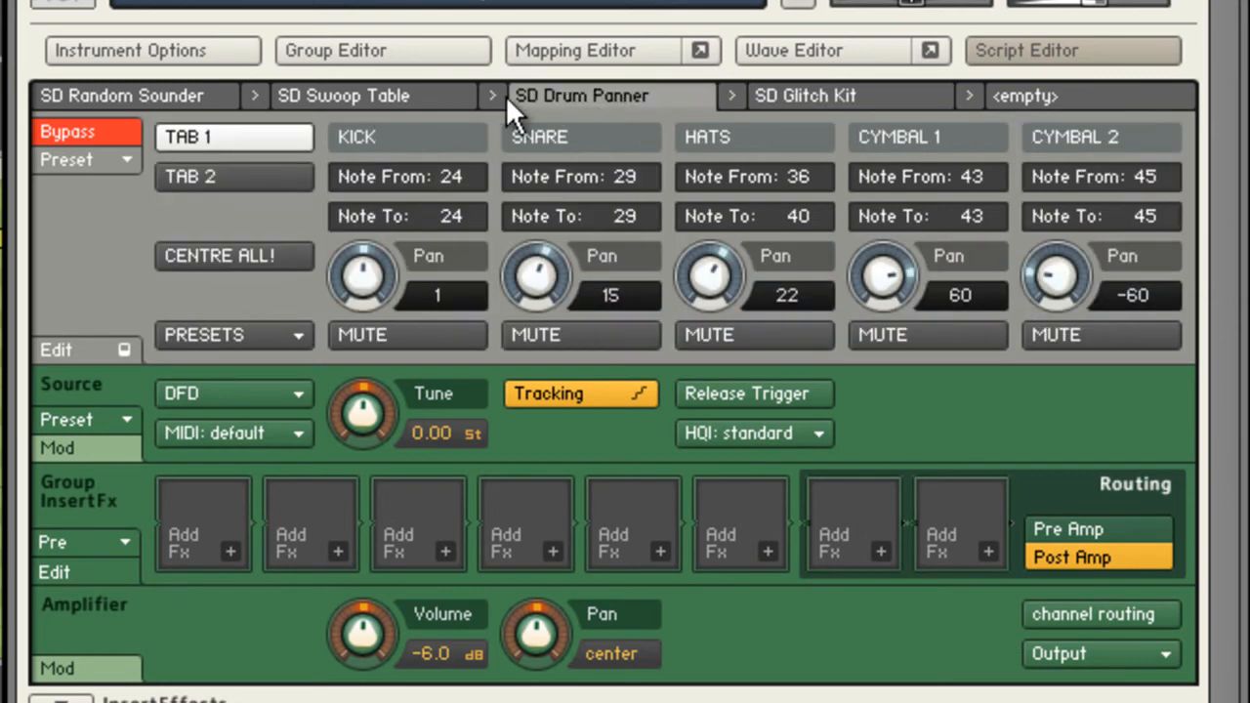
pyautogui.click(385, 96)
pyautogui.click(180, 96)
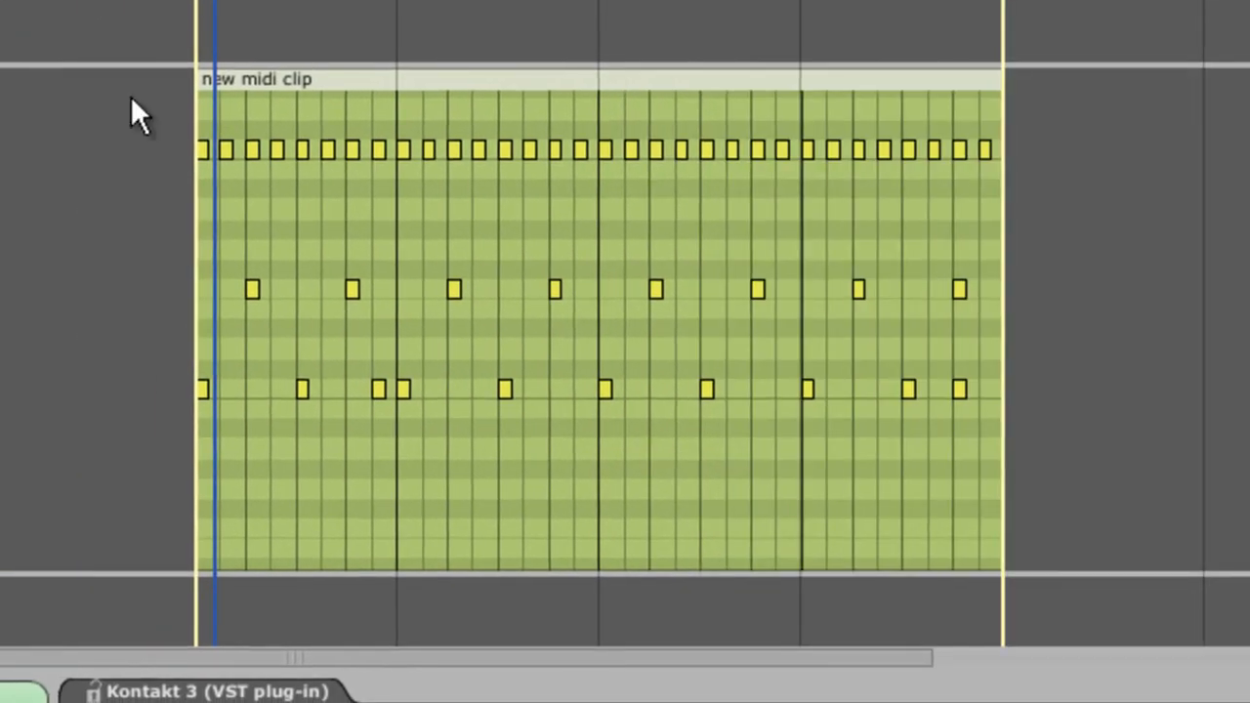
# Play the drum clip from just before its start, and reopen Kontakt 3 to switch off the SD Random Sounder's bypass.
pyautogui.click(158, 164)
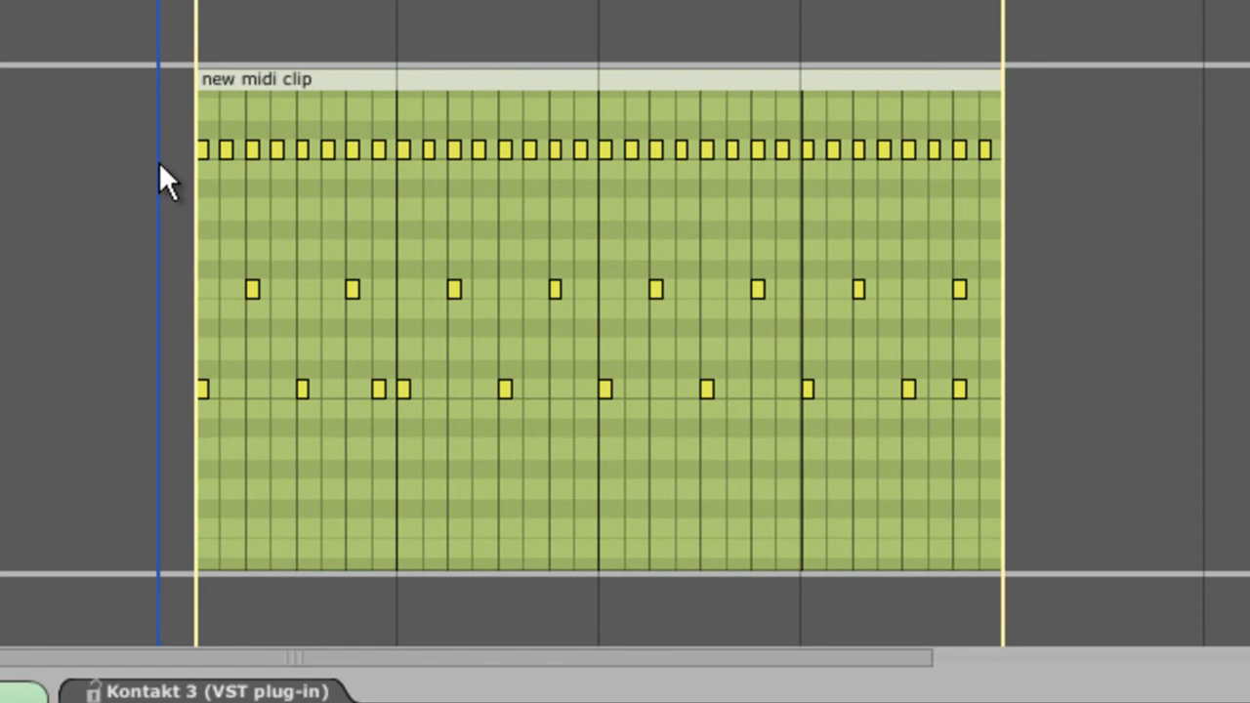
pyautogui.press('space')
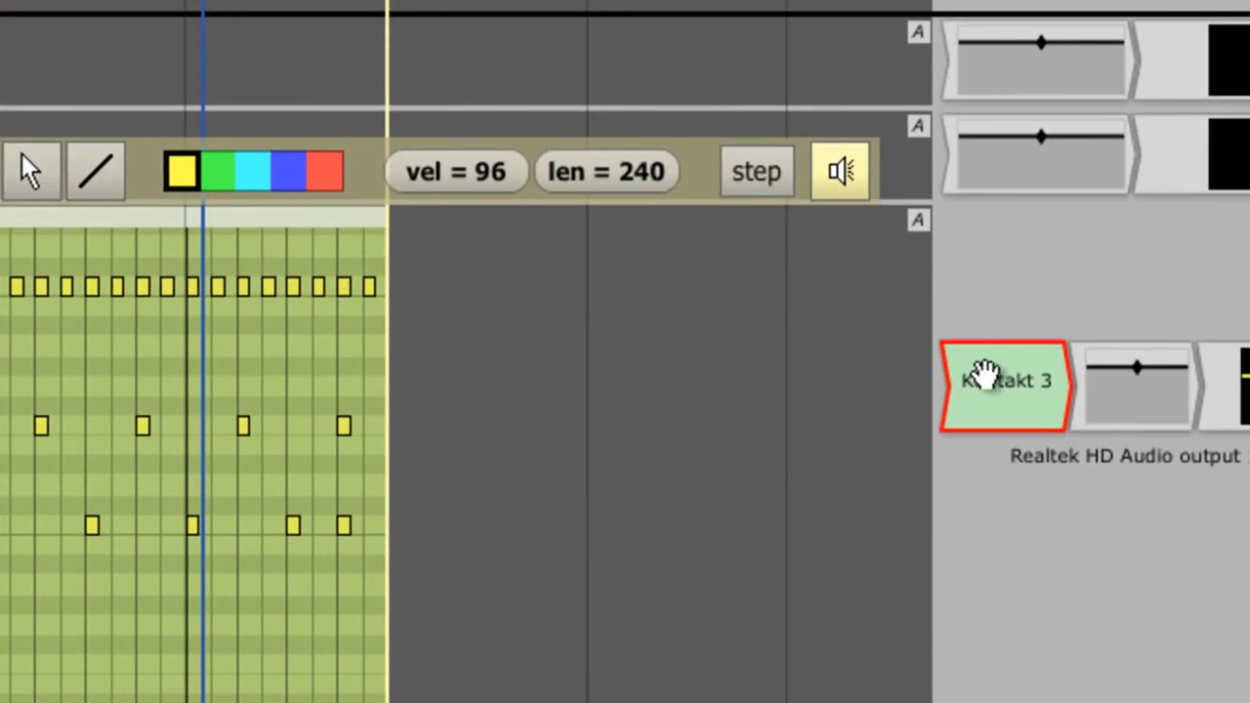
pyautogui.doubleClick(985, 373)
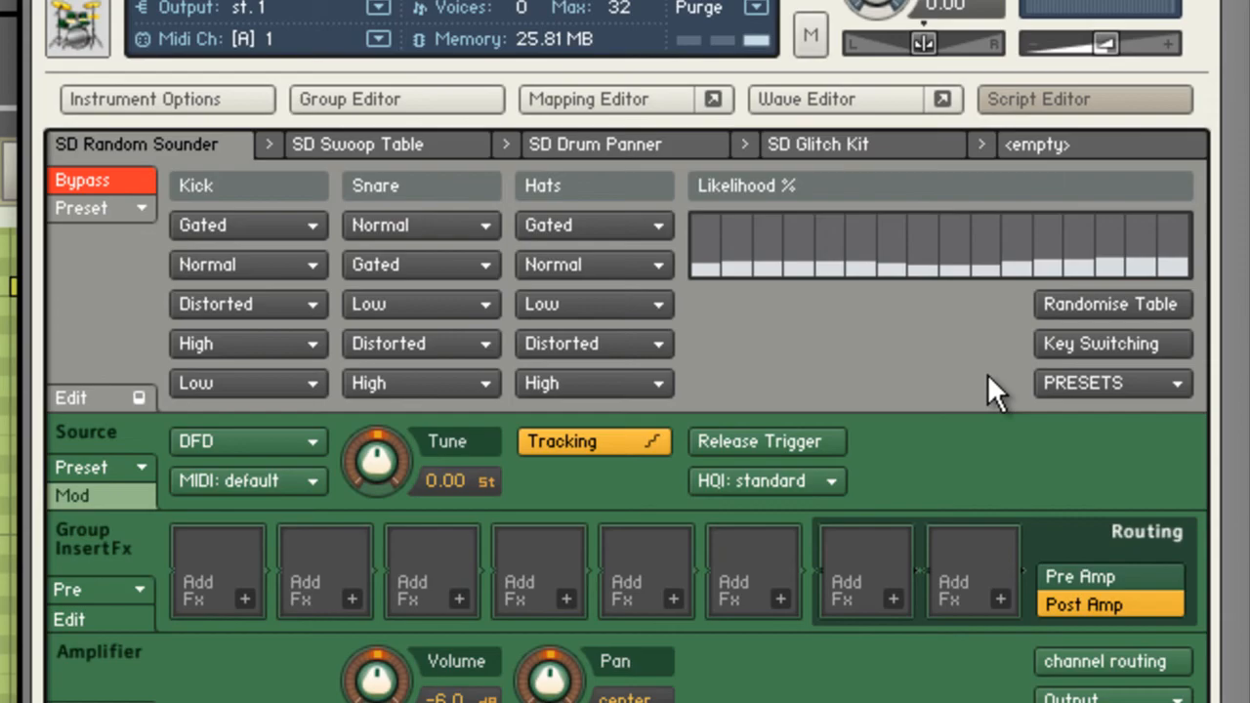
pyautogui.click(122, 180)
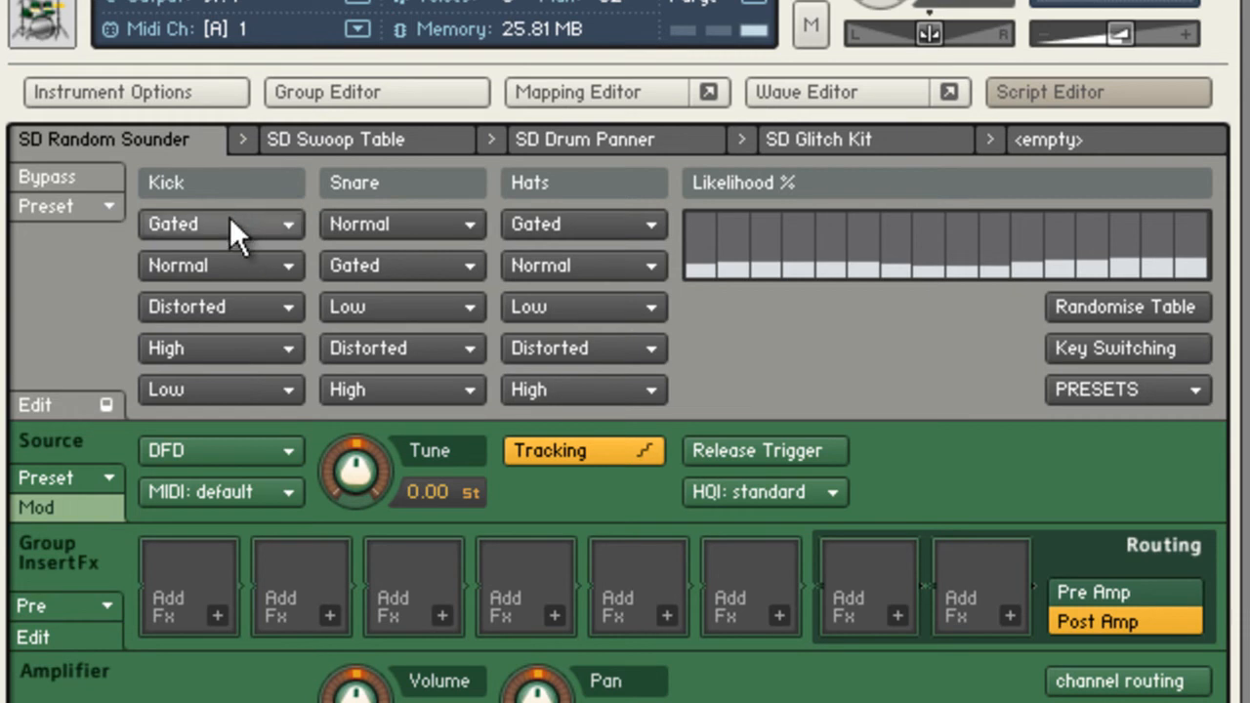
# Set the second Kick sound to Gated and the fourth and fifth Kick sounds to Distorted.
pyautogui.click(231, 270)
pyautogui.click(200, 338)
pyautogui.click(201, 344)
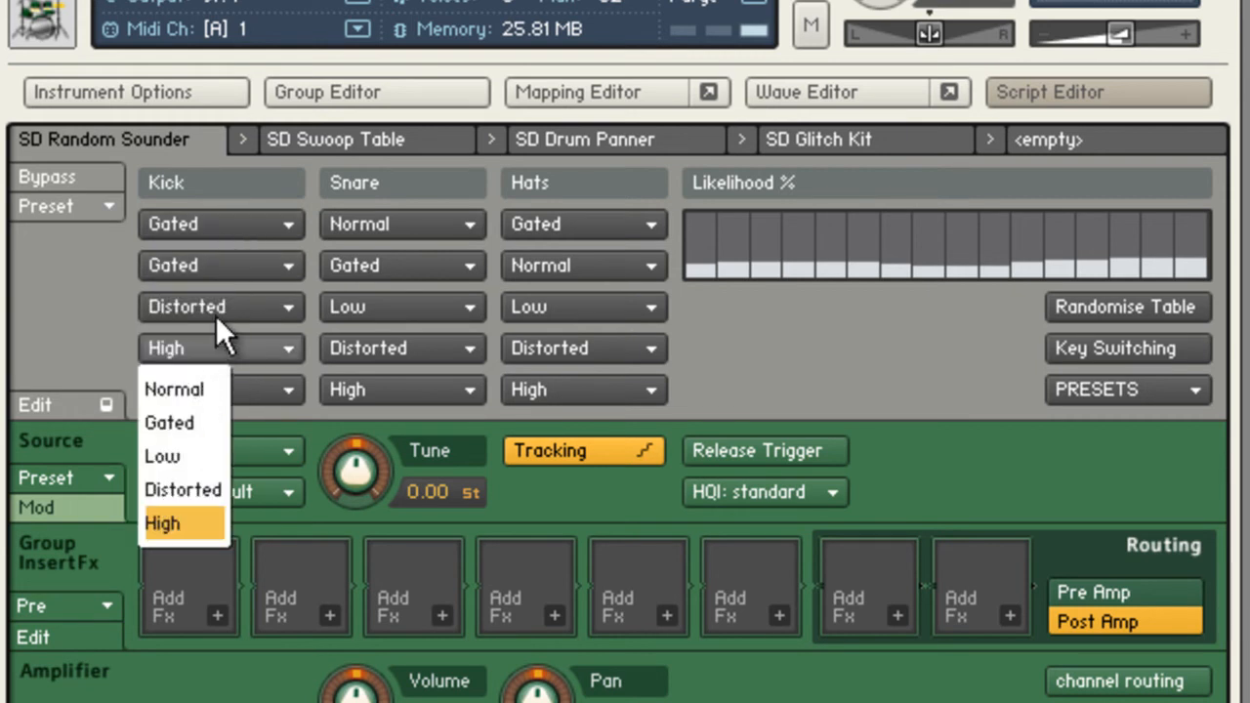
pyautogui.click(198, 488)
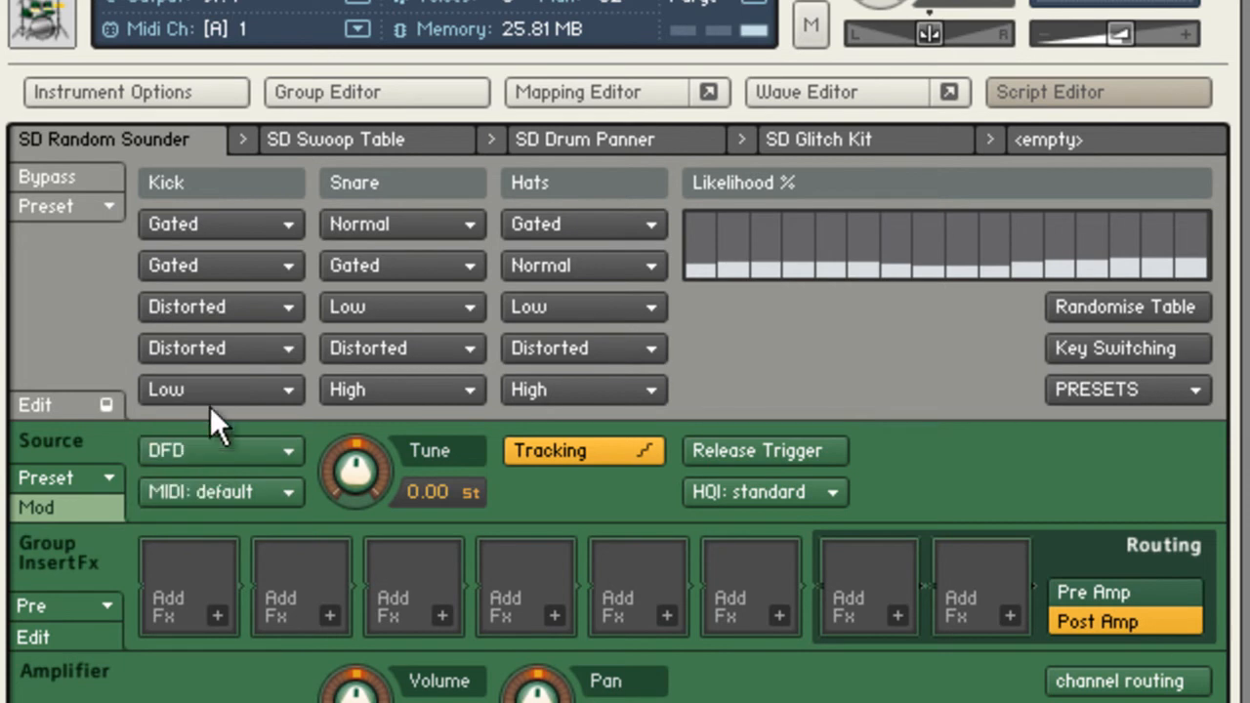
pyautogui.click(209, 403)
pyautogui.click(197, 528)
# Set the first Snare sound to High and the second to Low.
pyautogui.click(400, 223)
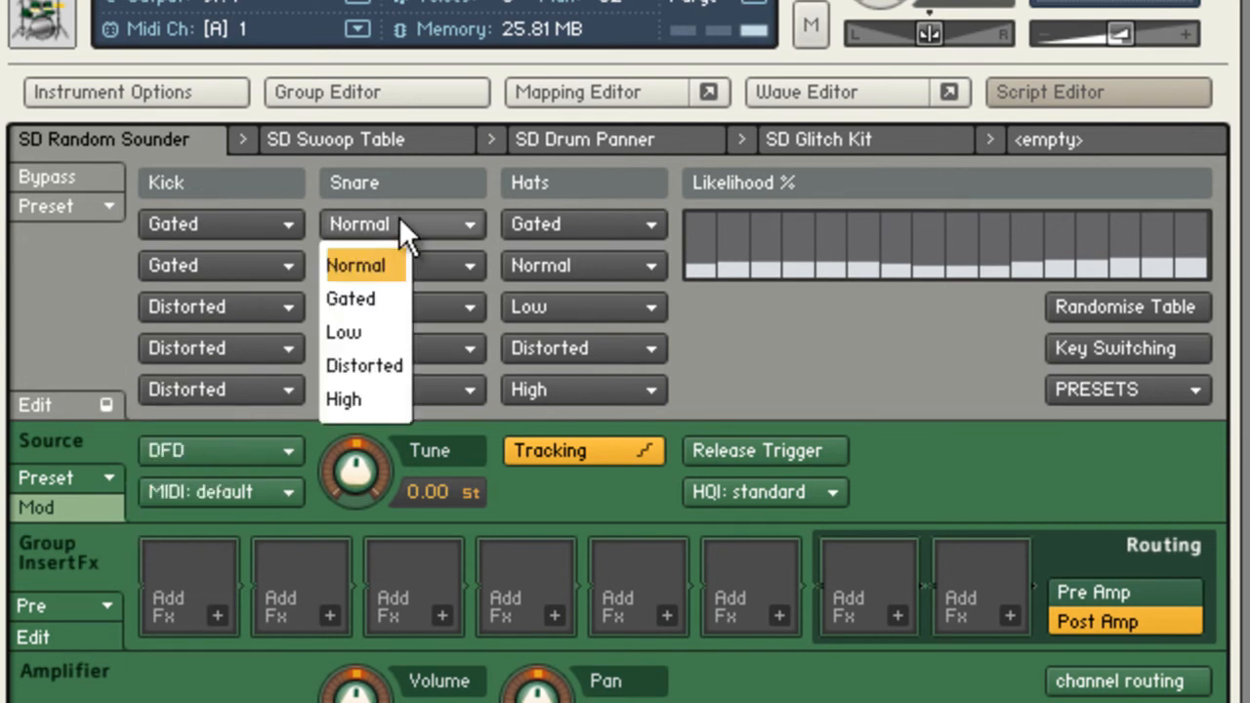
pyautogui.click(384, 402)
pyautogui.click(387, 271)
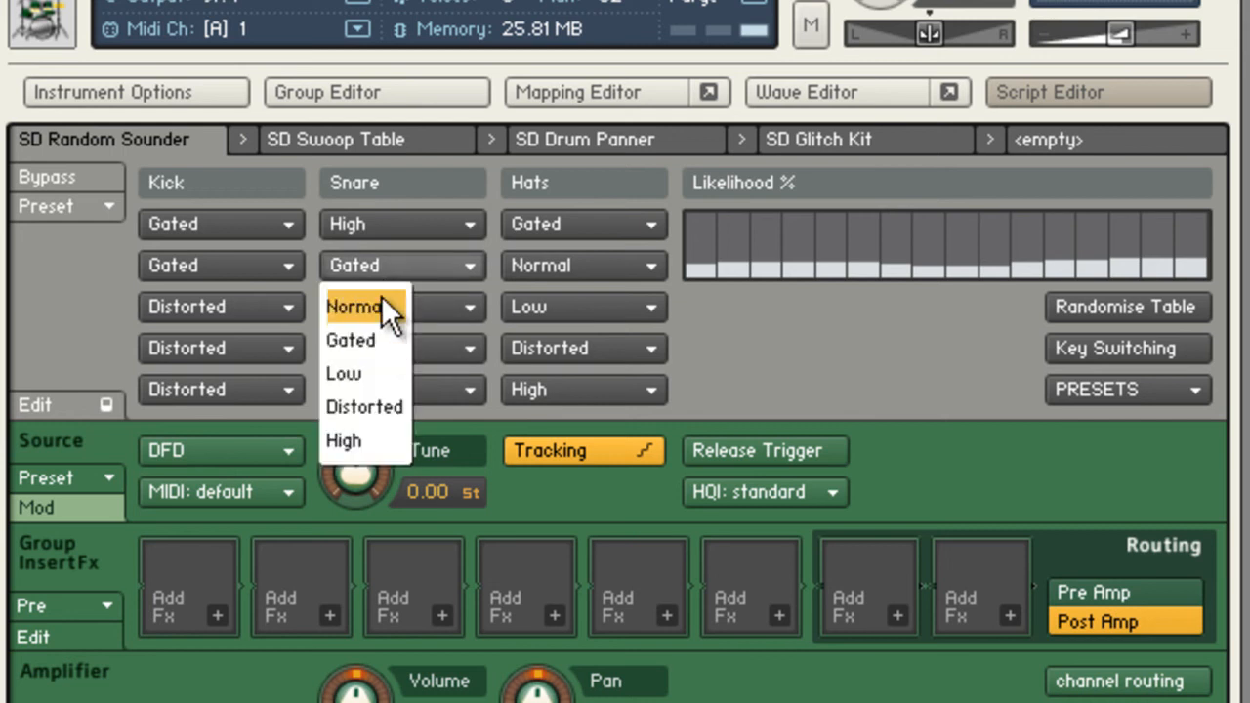
pyautogui.click(381, 373)
pyautogui.click(381, 381)
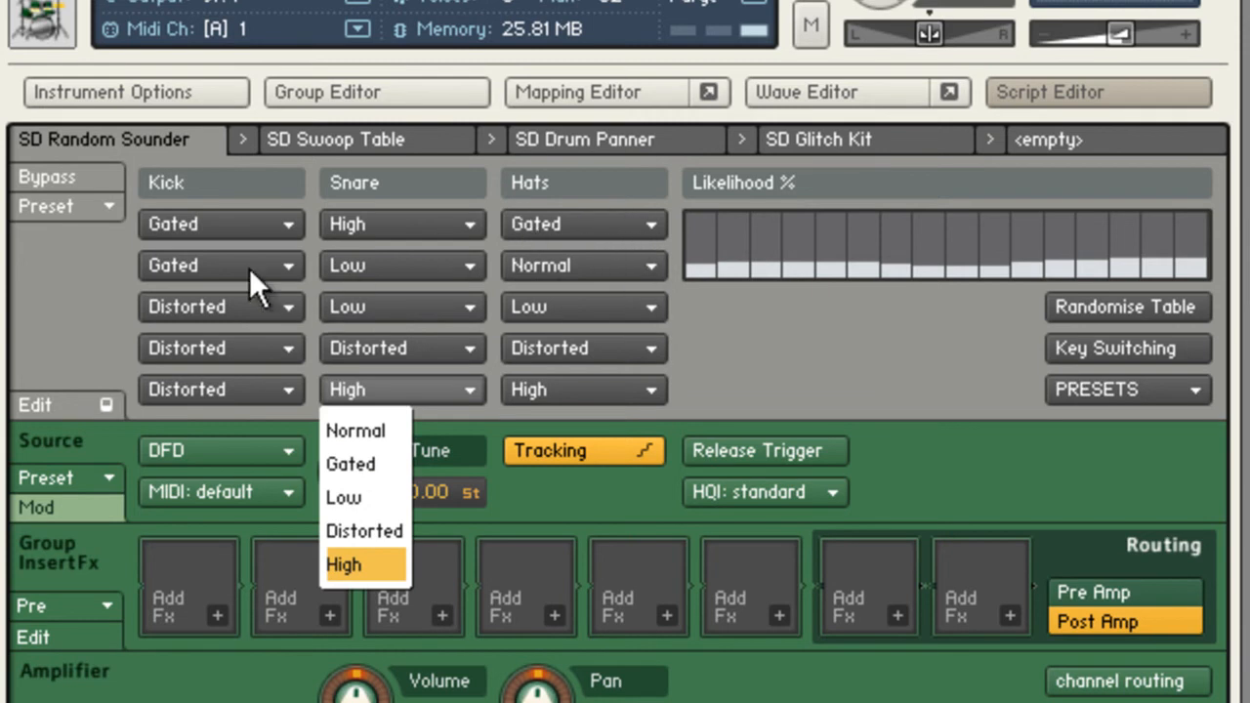
# Set the first Kick sound to Normal and the fourth to High.
pyautogui.click(210, 221)
pyautogui.click(176, 265)
pyautogui.click(219, 267)
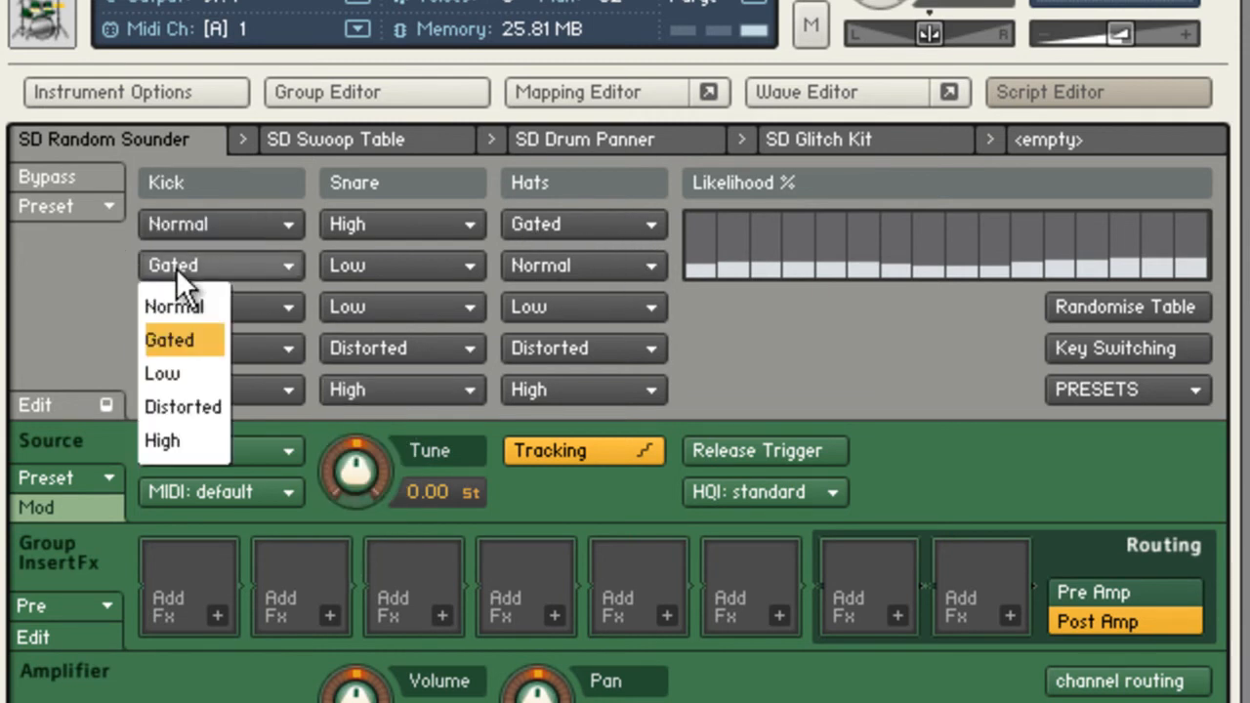
pyautogui.click(66, 279)
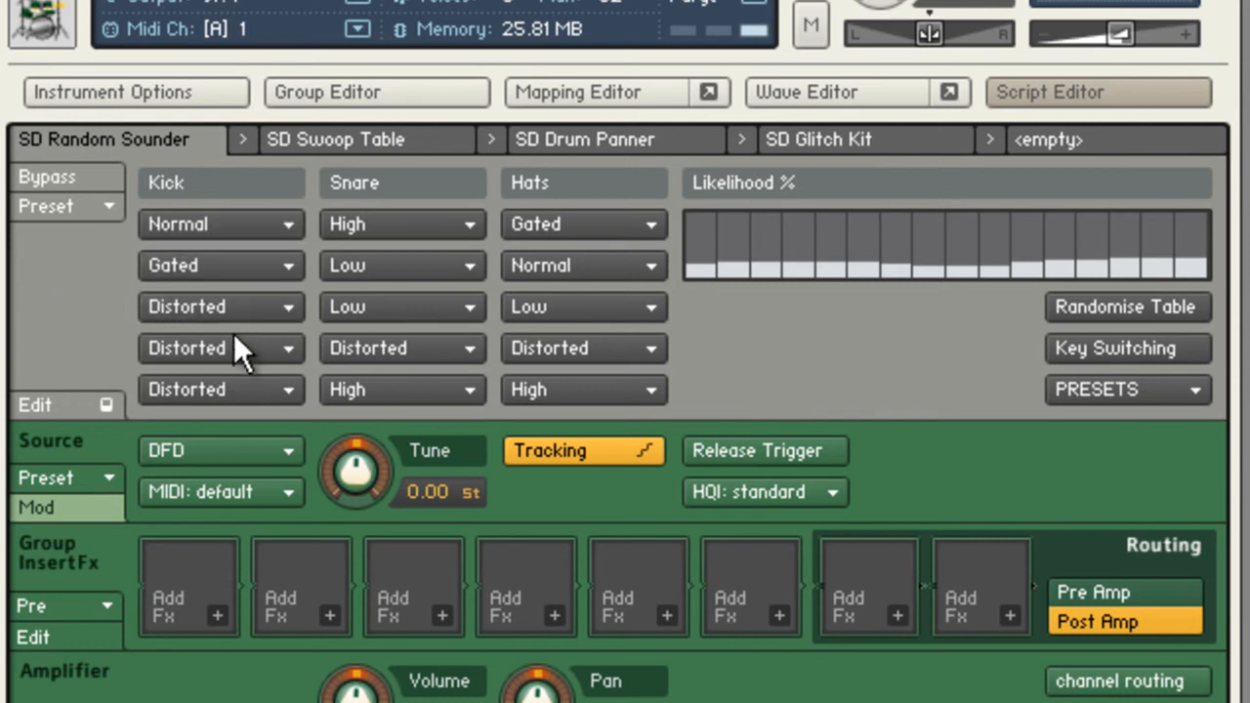
pyautogui.click(207, 349)
pyautogui.click(183, 520)
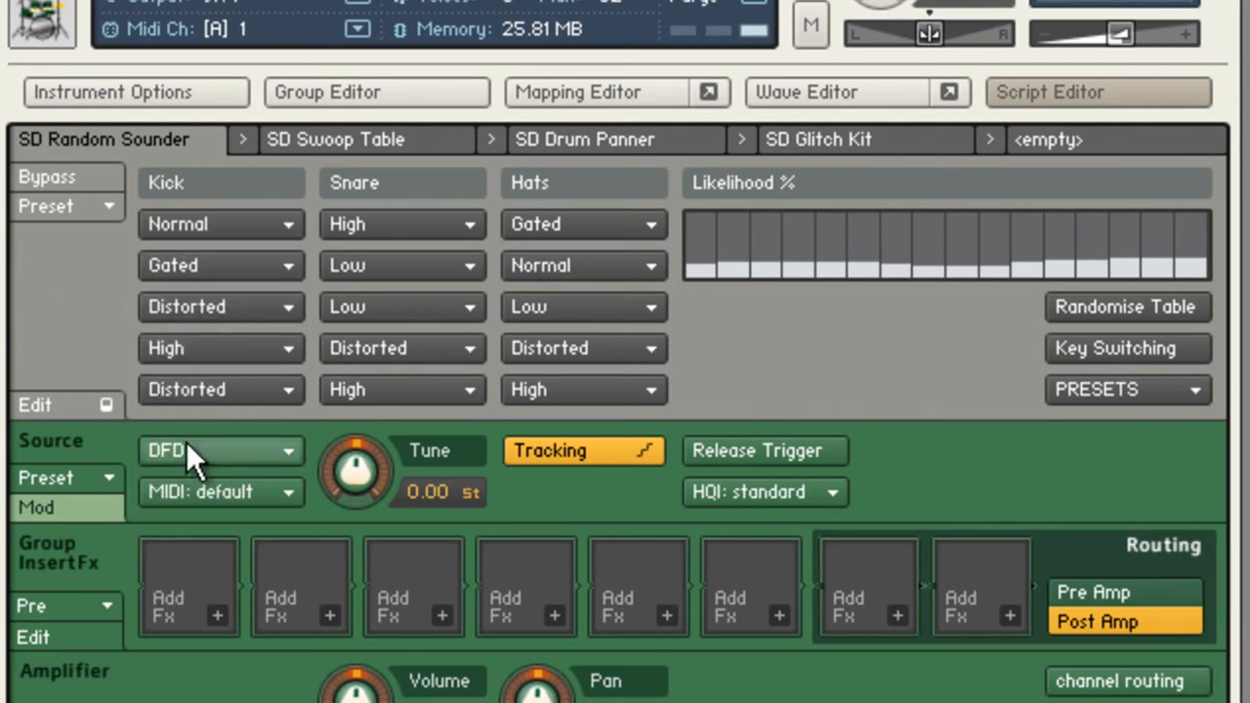
# Set the fifth Kick sound to Low.
pyautogui.click(187, 393)
pyautogui.click(190, 482)
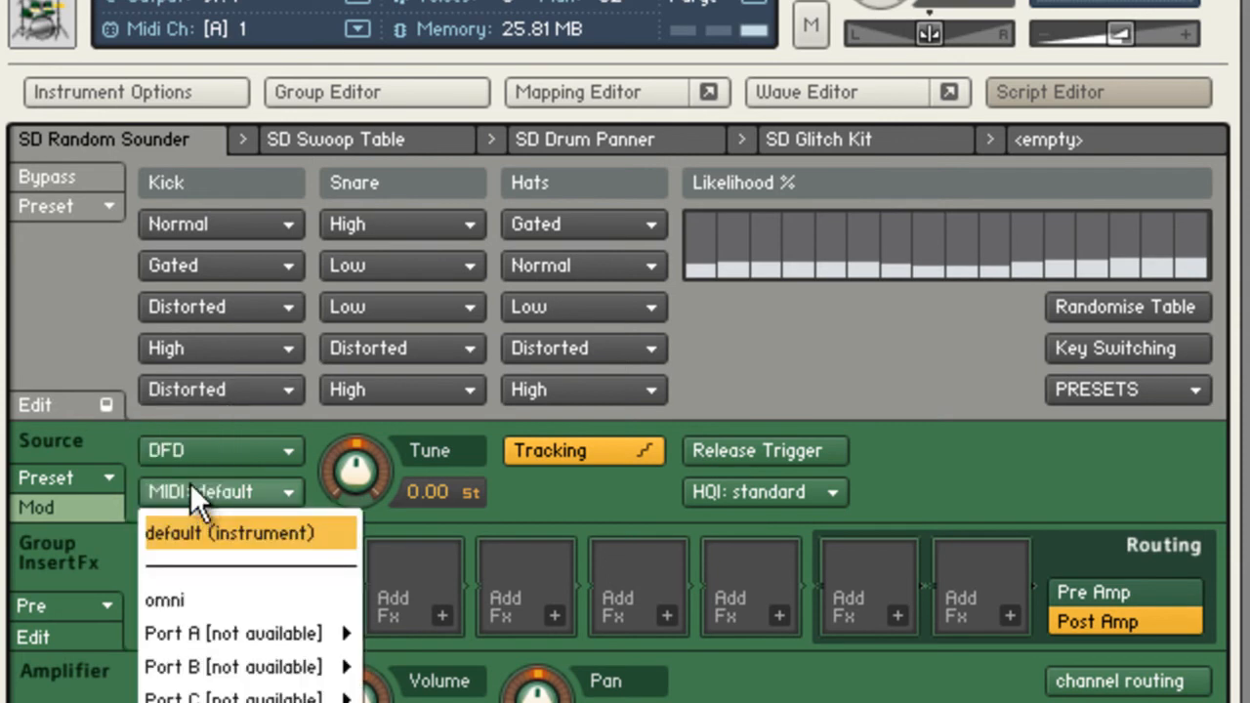
pyautogui.click(200, 383)
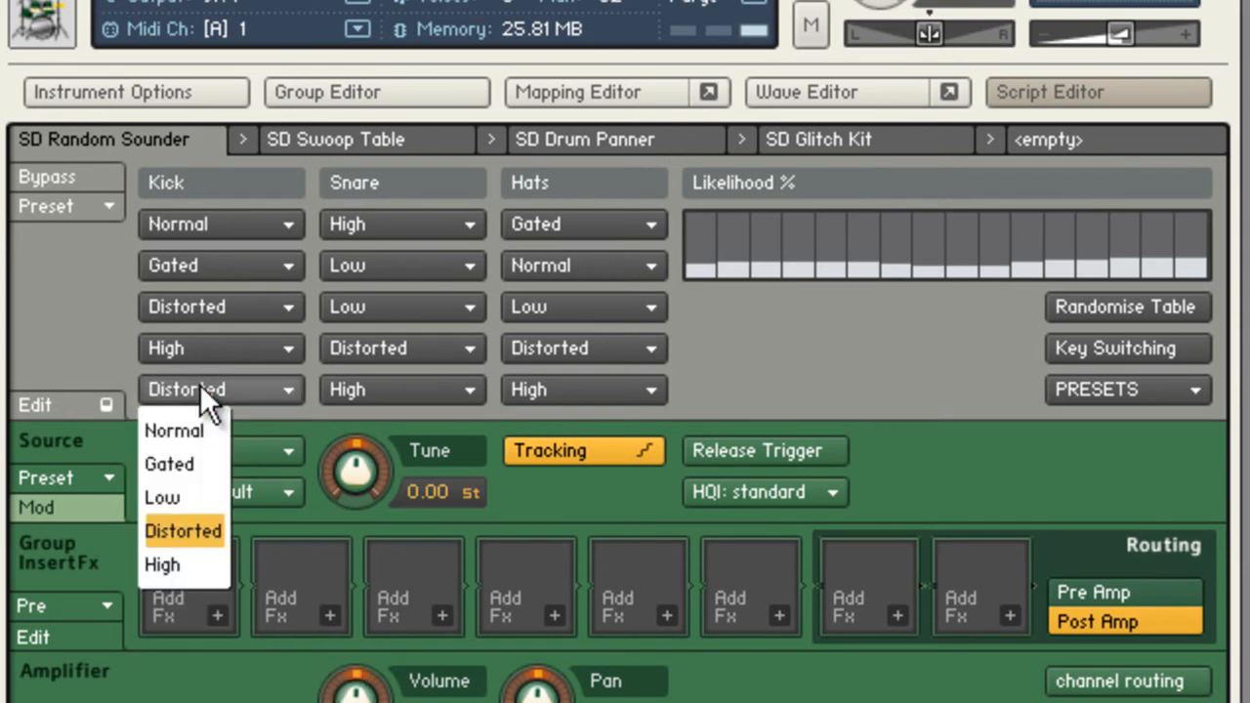
pyautogui.click(174, 497)
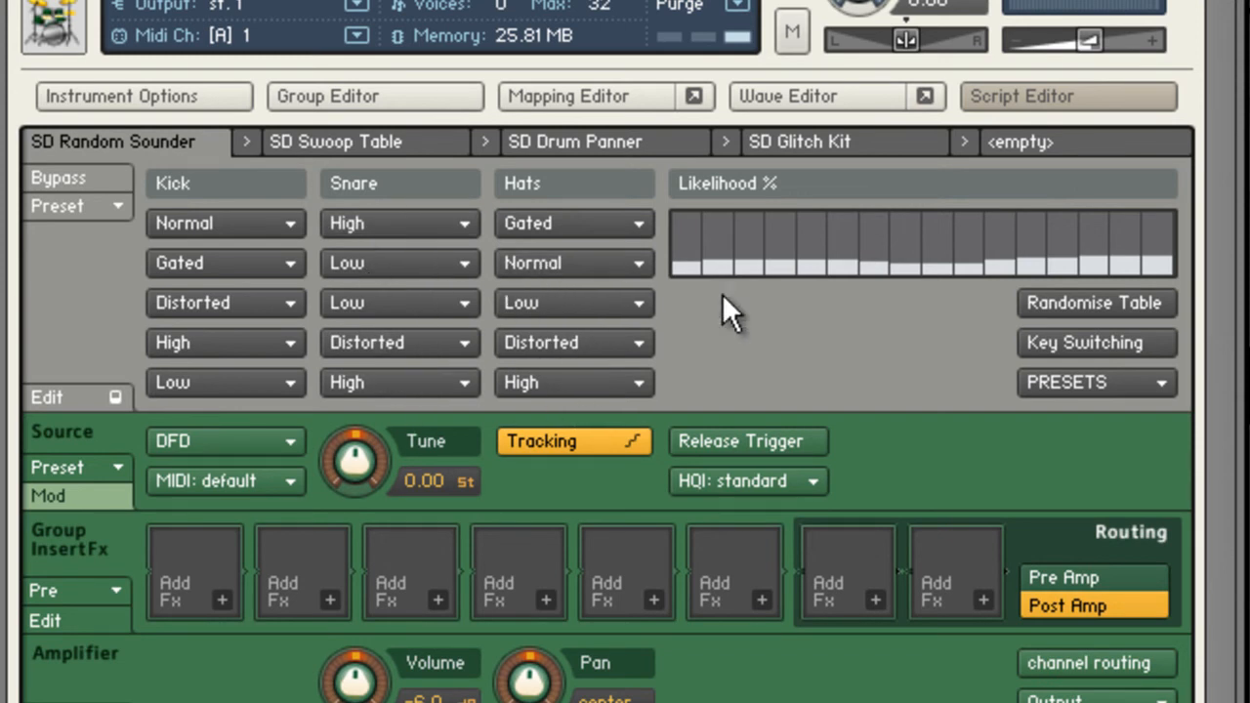
# Raise every Likelihood % bar to maximum, and redraw the bars low with a small peak around the seventh column.
pyautogui.moveTo(680, 224)
pyautogui.mouseDown()
pyautogui.moveTo(1111, 221)
pyautogui.moveTo(1152, 208)
pyautogui.moveTo(644, 204)
pyautogui.mouseUp()
pyautogui.moveTo(710, 229)
pyautogui.mouseDown()
pyautogui.moveTo(695, 228)
pyautogui.moveTo(1142, 222)
pyautogui.mouseUp()
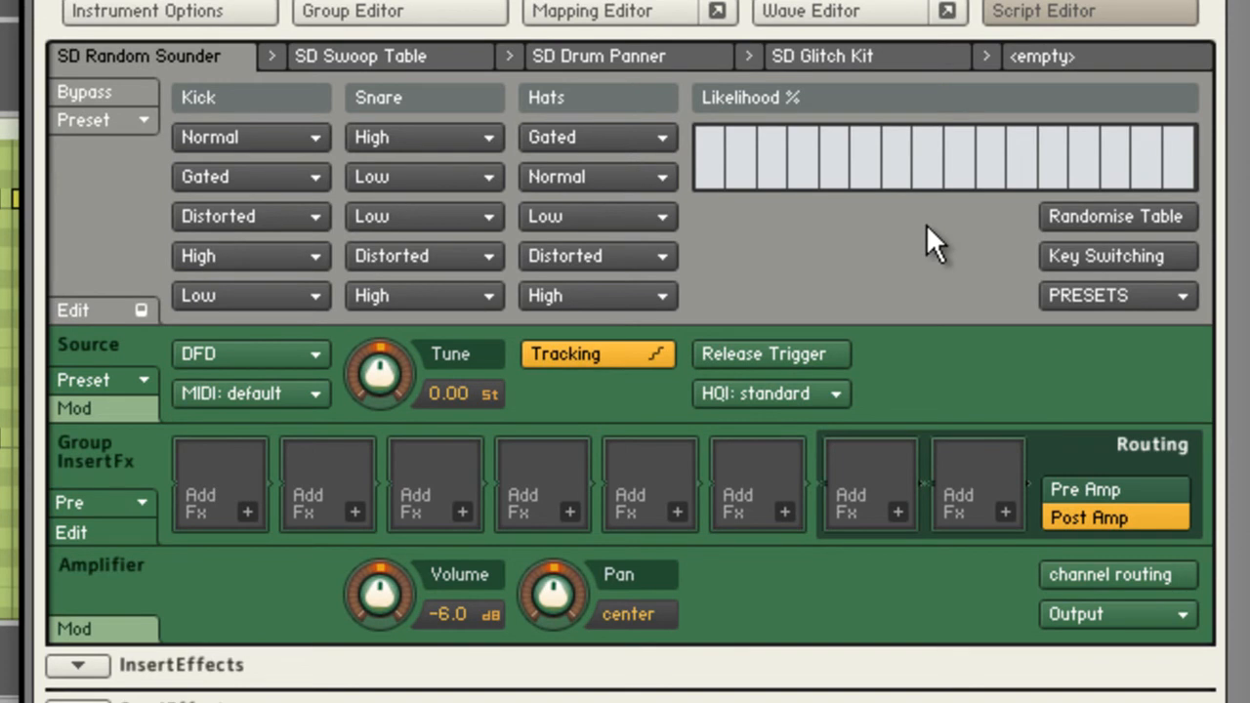
pyautogui.moveTo(706, 174)
pyautogui.mouseDown()
pyautogui.moveTo(1165, 169)
pyautogui.moveTo(704, 175)
pyautogui.moveTo(892, 164)
pyautogui.mouseUp()
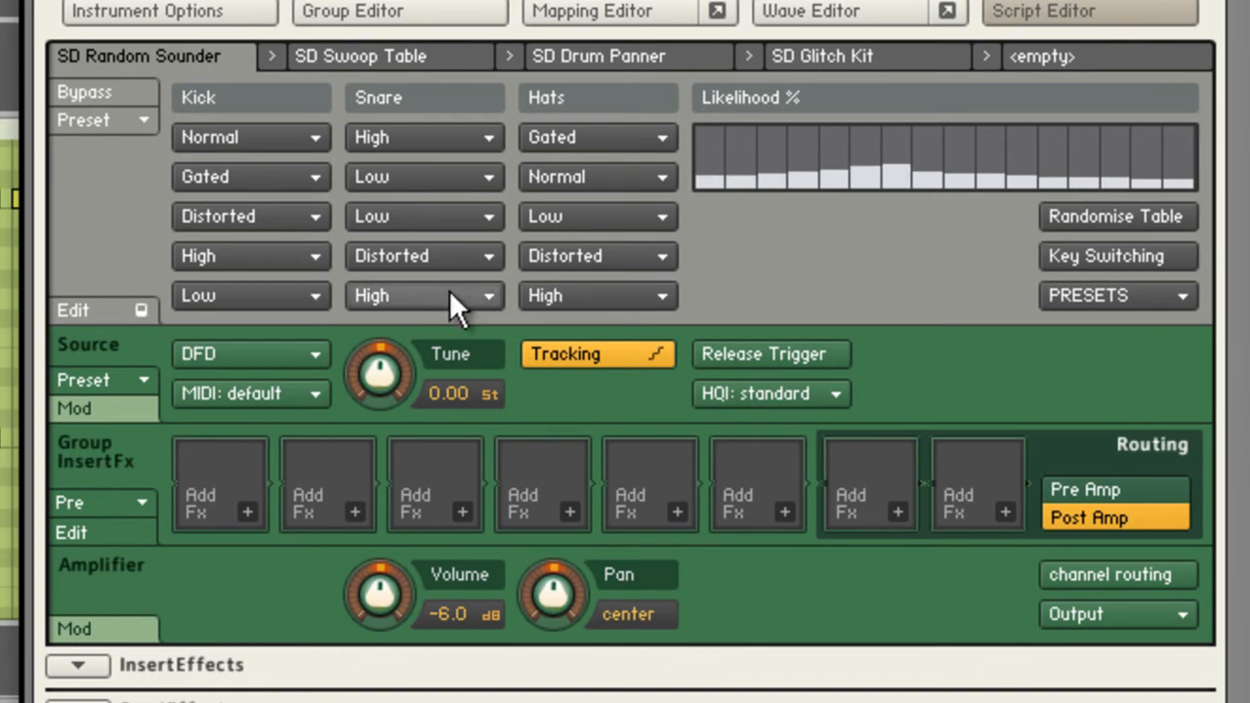
# Set the second Snare sound to High and the fourth and fifth Snare sounds to Low.
pyautogui.click(403, 179)
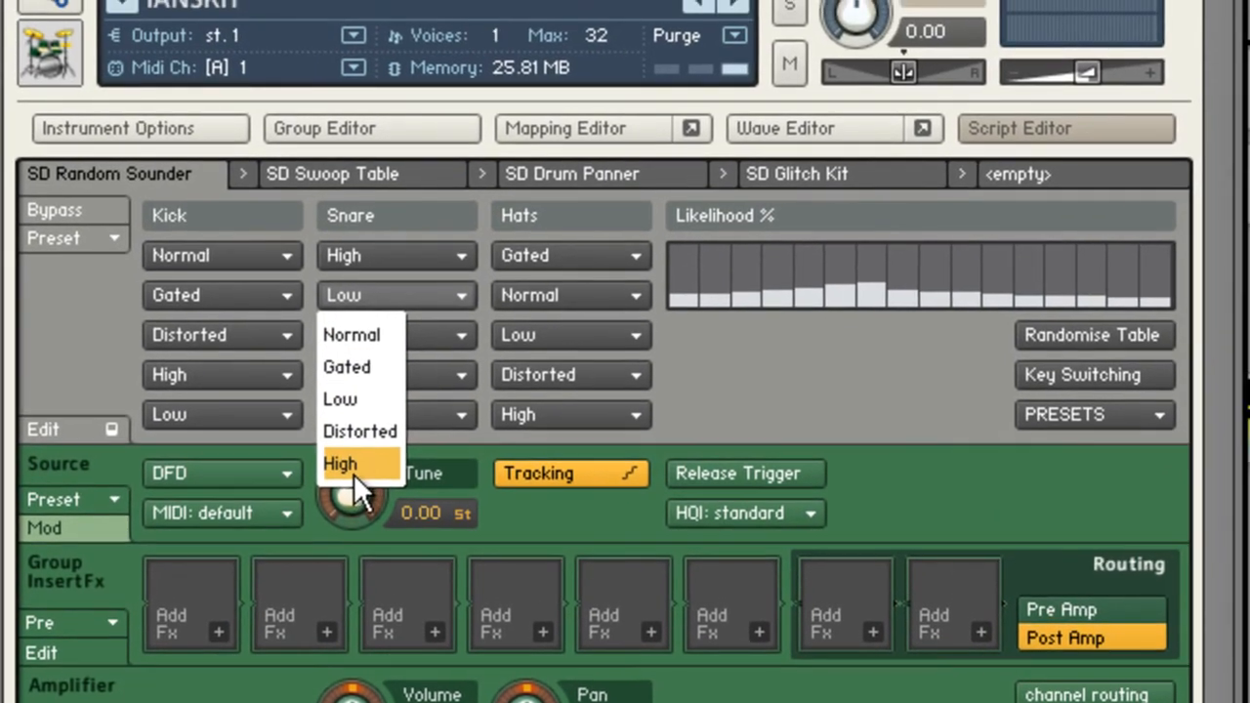
pyautogui.click(368, 395)
pyautogui.click(381, 306)
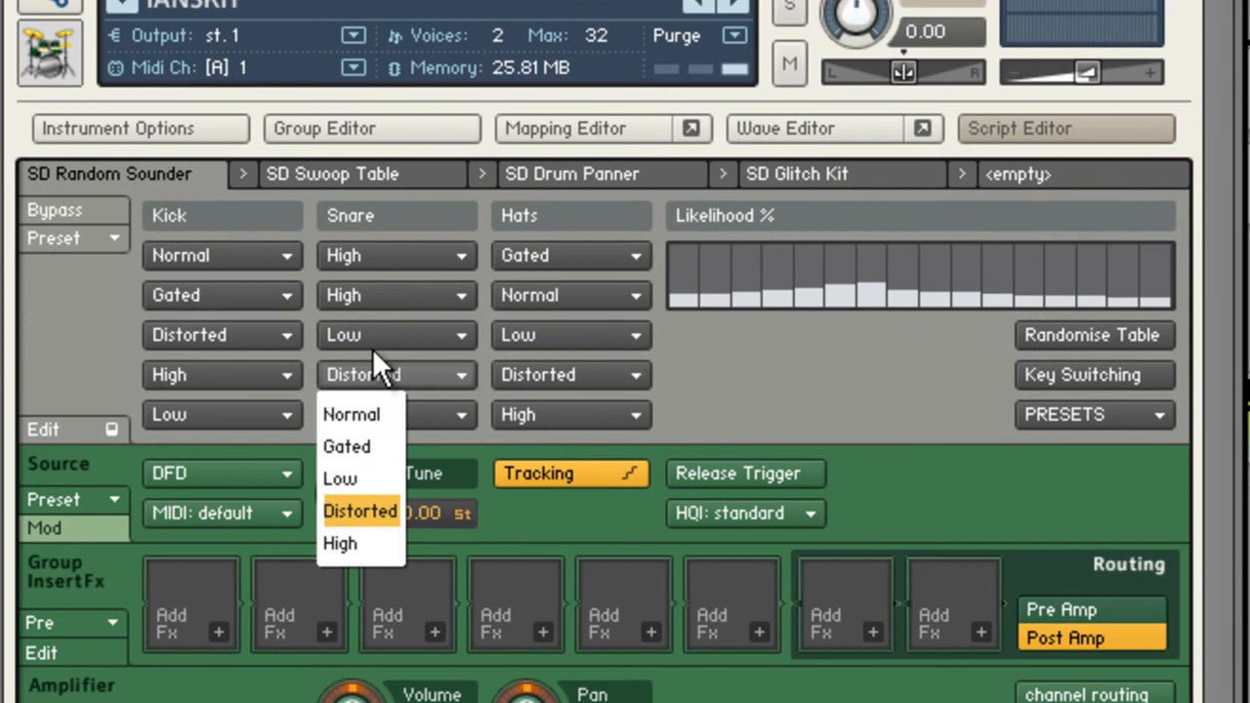
pyautogui.click(368, 478)
pyautogui.click(376, 414)
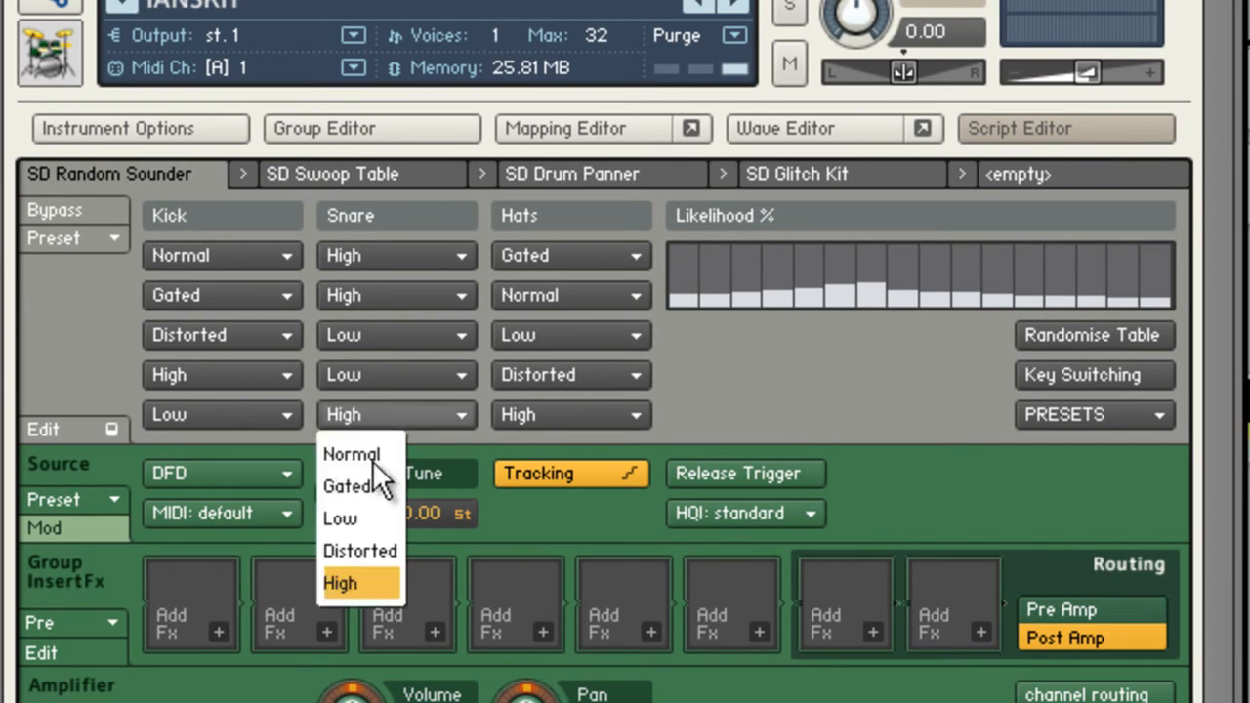
pyautogui.click(372, 519)
# Fill the Likelihood % table to maximum and randomise it, and bypass the SD Random Sounder.
pyautogui.moveTo(672, 259)
pyautogui.mouseDown()
pyautogui.moveTo(1163, 259)
pyautogui.moveTo(658, 252)
pyautogui.mouseUp()
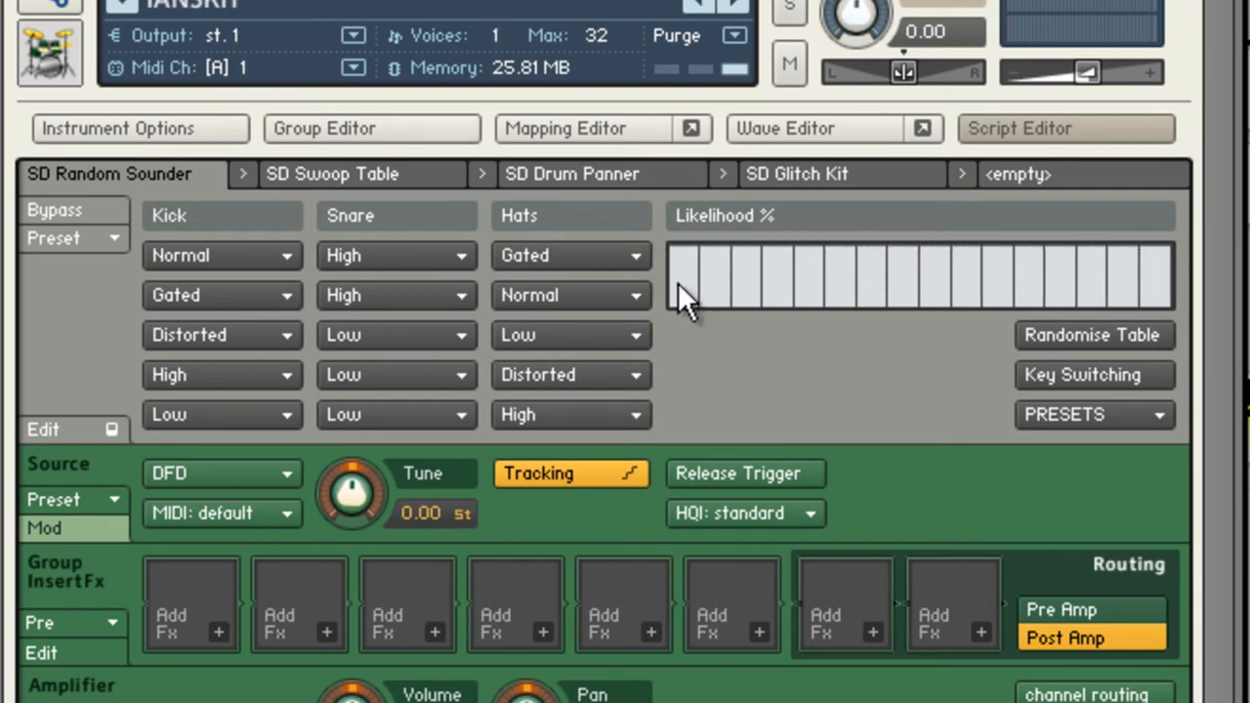
pyautogui.click(1067, 333)
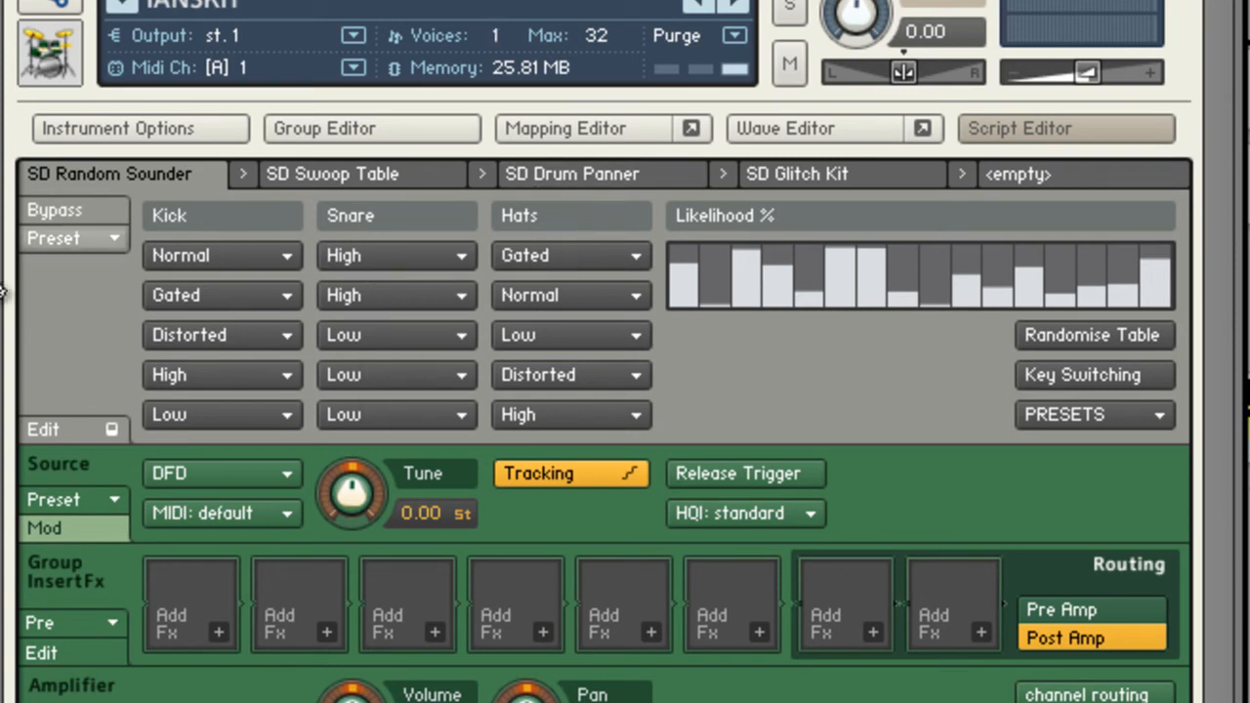
pyautogui.click(55, 210)
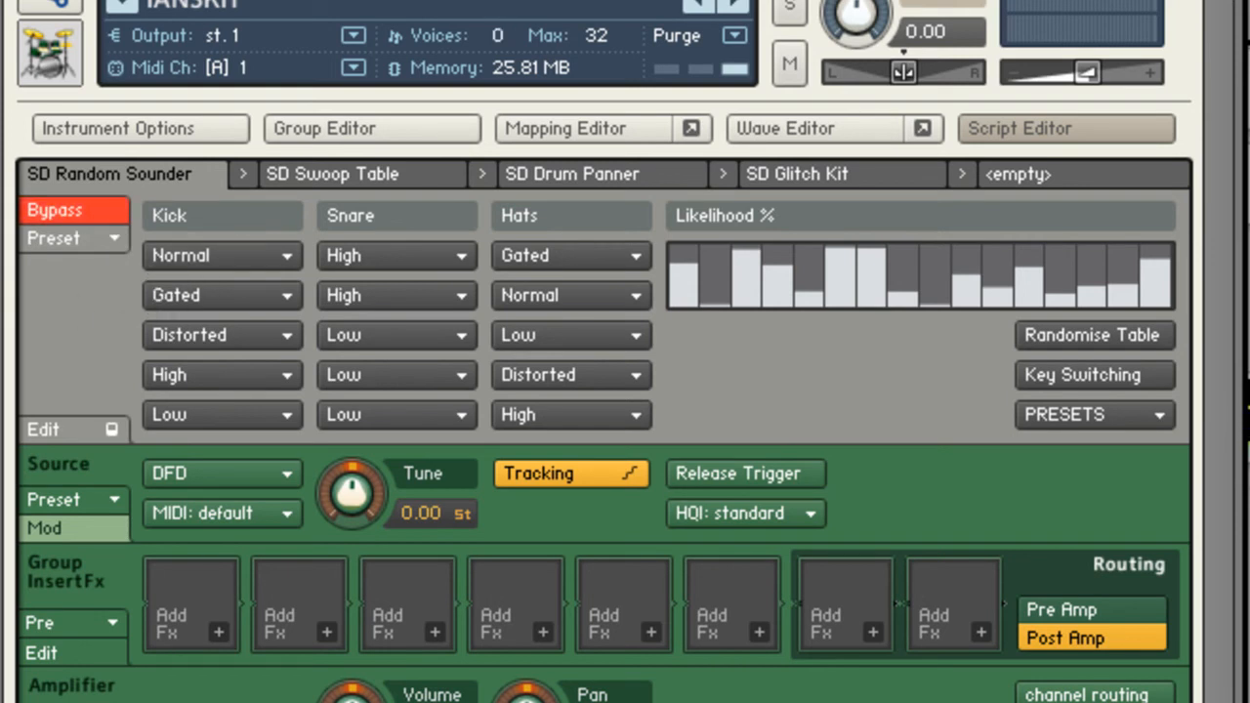
# Open the SD Swoop Table script, switch off its bypass and play the drum clip.
pyautogui.click(347, 169)
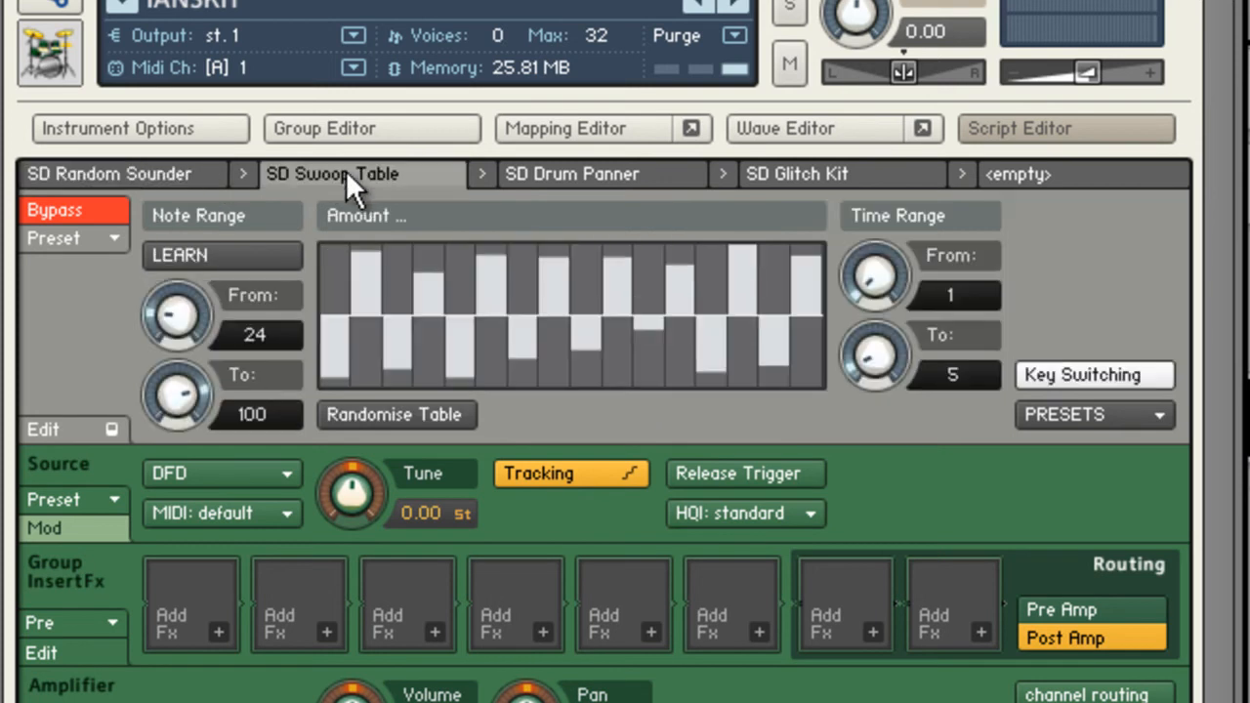
pyautogui.click(107, 209)
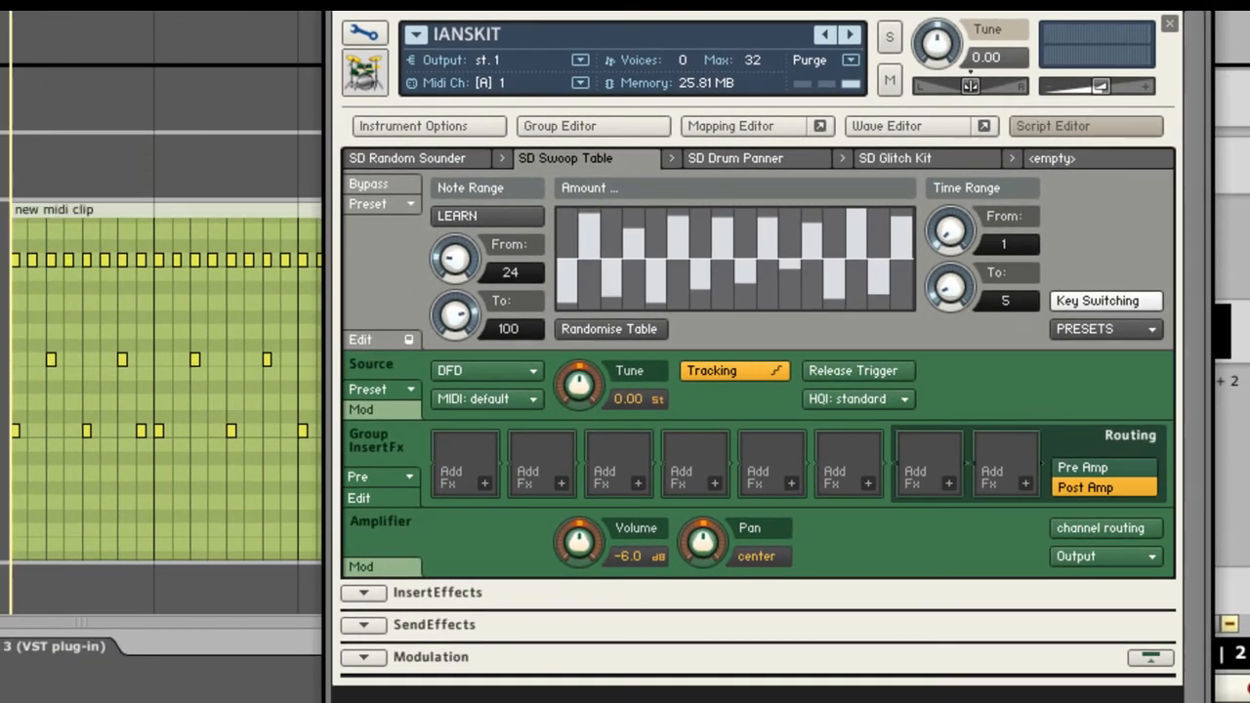
pyautogui.press('space')
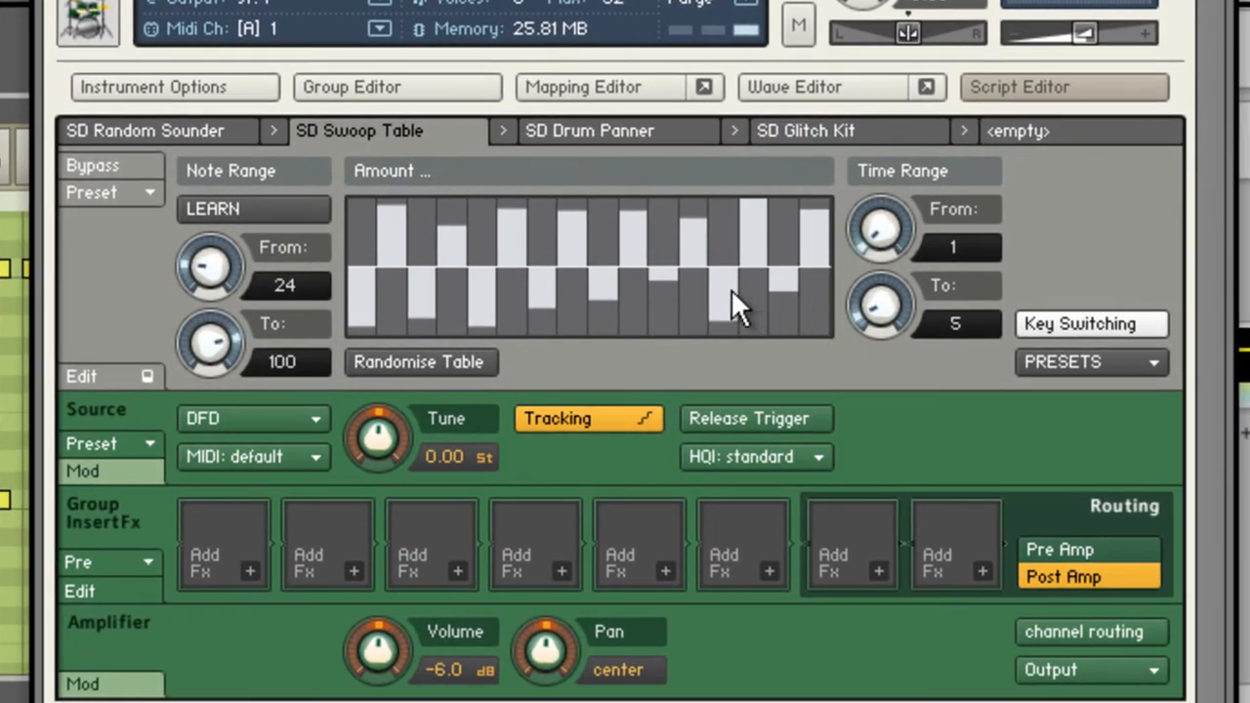
# Redraw the Swoop Table's Amount bars and randomise them, and set the Time Range from 14 to 31.
pyautogui.moveTo(731, 289)
pyautogui.mouseDown()
pyautogui.moveTo(753, 238)
pyautogui.moveTo(489, 237)
pyautogui.moveTo(468, 305)
pyautogui.mouseUp()
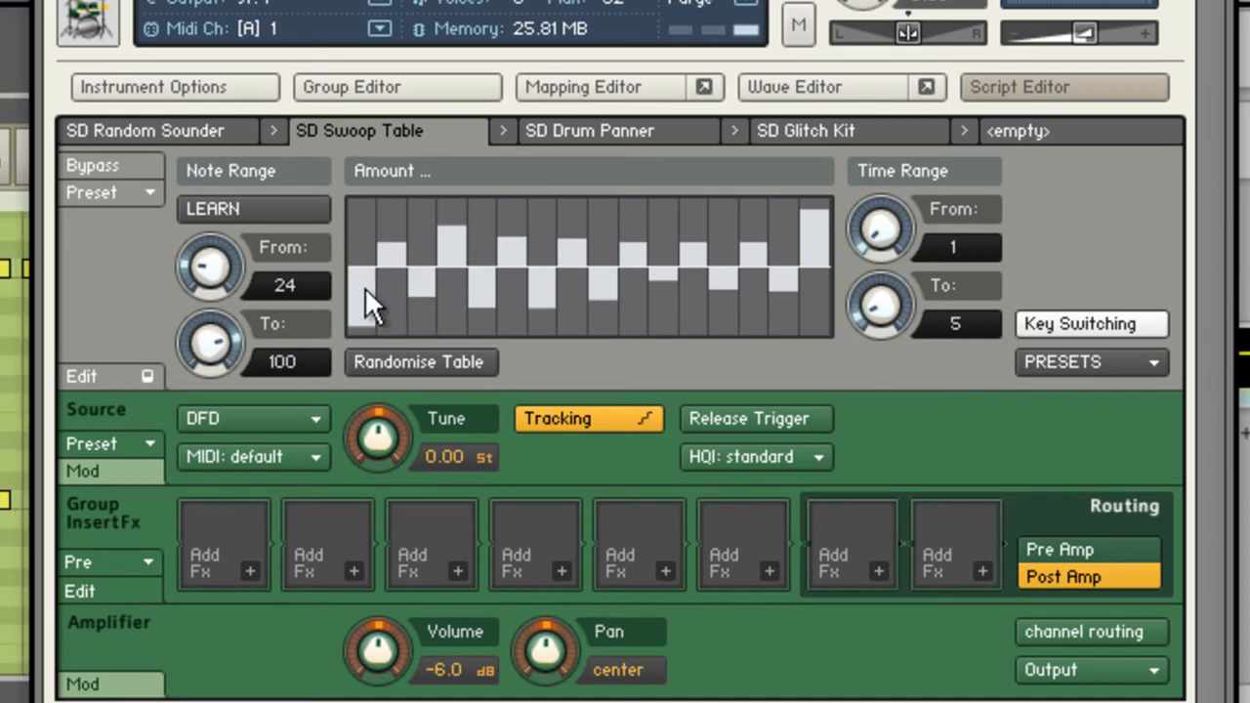
pyautogui.click(461, 371)
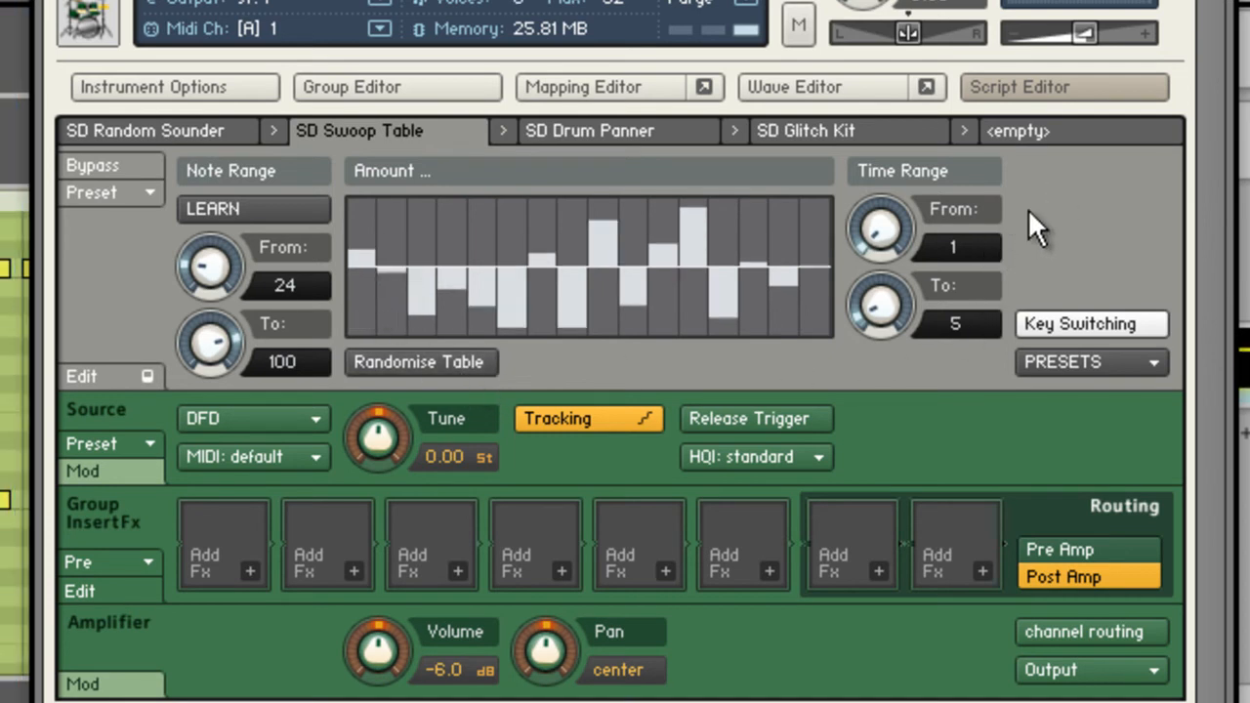
pyautogui.moveTo(879, 305); pyautogui.dragTo(931, 149)
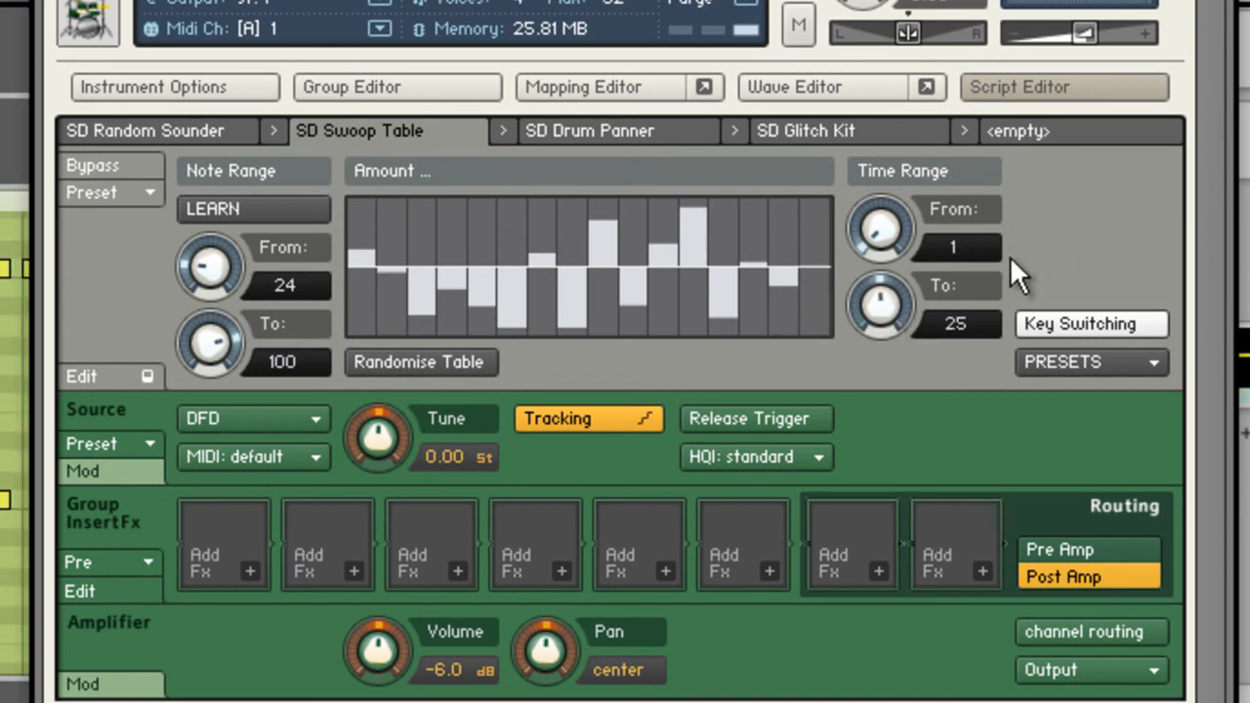
pyautogui.moveTo(889, 304); pyautogui.dragTo(948, 279)
pyautogui.moveTo(879, 228); pyautogui.dragTo(879, 112)
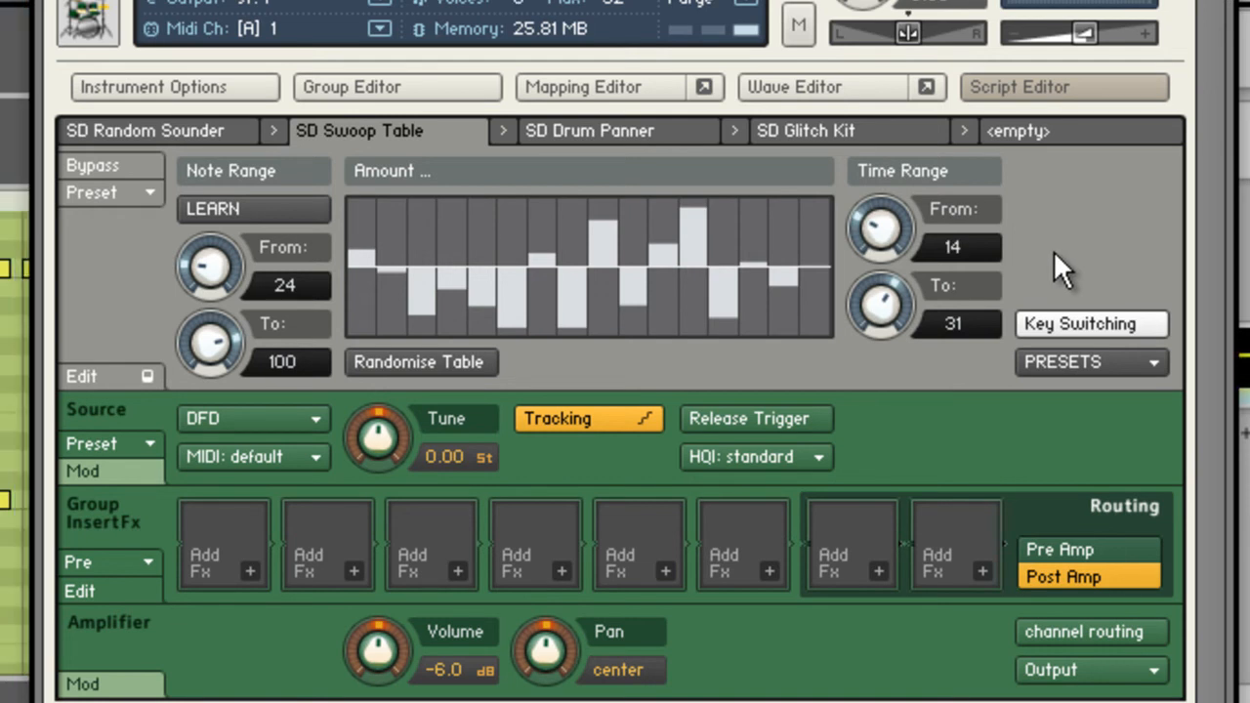
# Redraw Amount bars by hand, pointing the third, sixth, fourteenth and fifteenth upward and the fourth and fifth downward.
pyautogui.moveTo(525, 233)
pyautogui.mouseDown()
pyautogui.moveTo(511, 205)
pyautogui.moveTo(455, 208)
pyautogui.moveTo(446, 237)
pyautogui.mouseUp()
pyautogui.moveTo(496, 287); pyautogui.dragTo(450, 303)
pyautogui.click(753, 212)
pyautogui.click(782, 307)
pyautogui.click(785, 236)
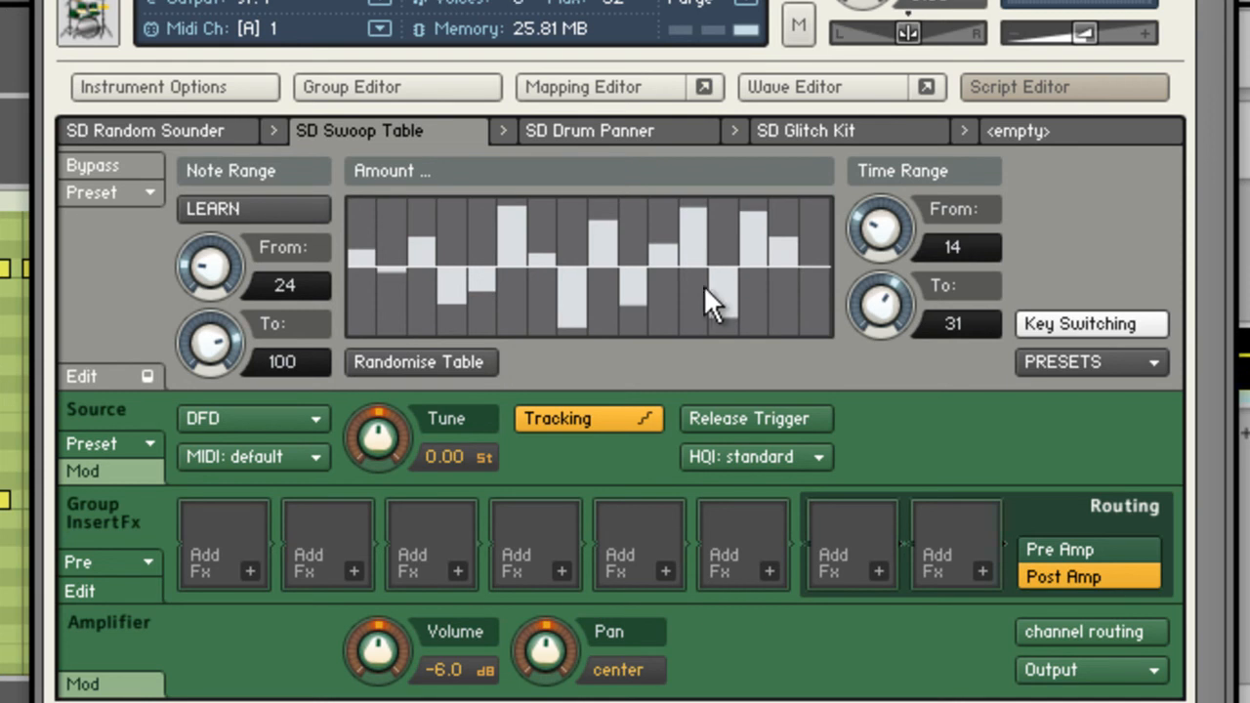
pyautogui.click(724, 315)
# Open the SD Drum Panner script and switch off its bypass, keeping the kick, snare, hats and cymbals page shown.
pyautogui.click(587, 127)
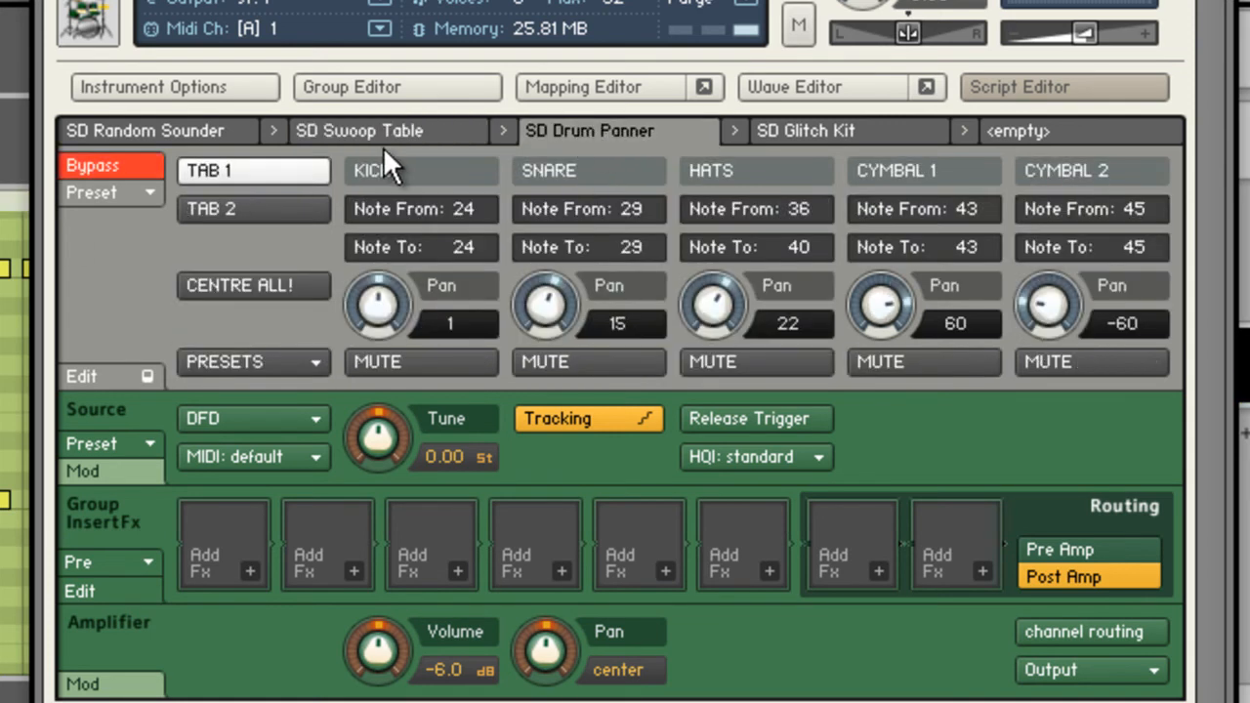
pyautogui.click(434, 127)
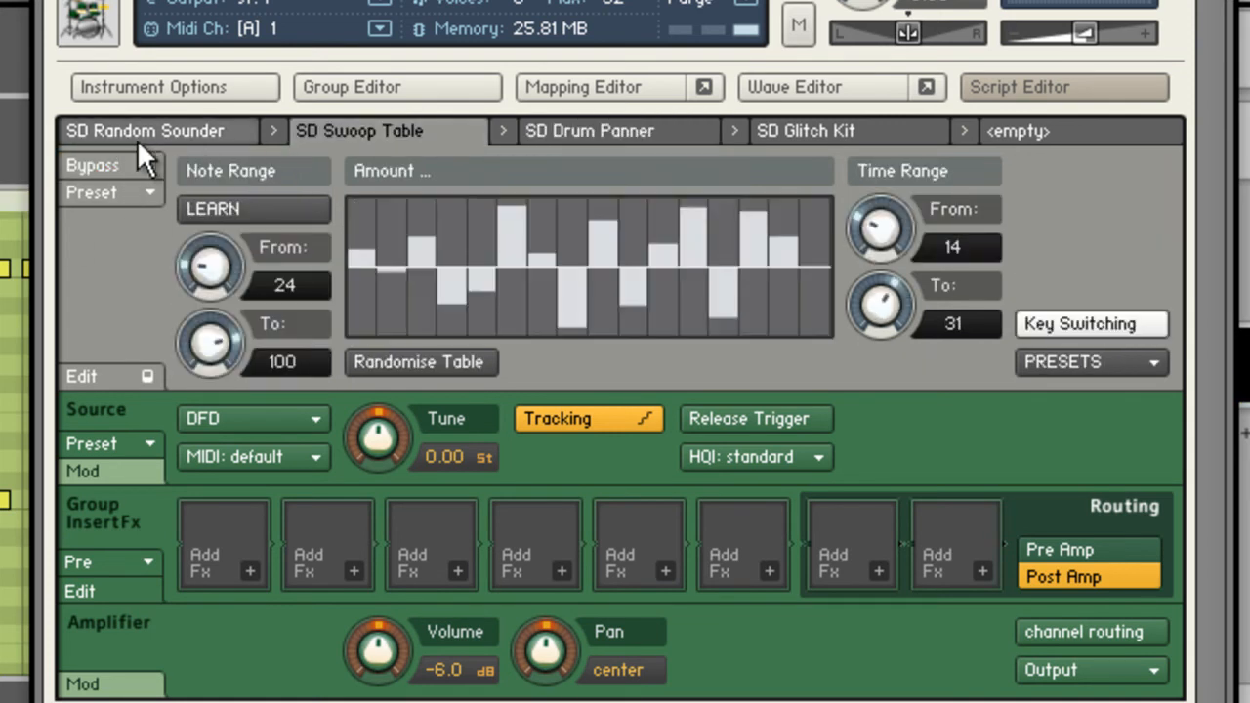
pyautogui.click(584, 131)
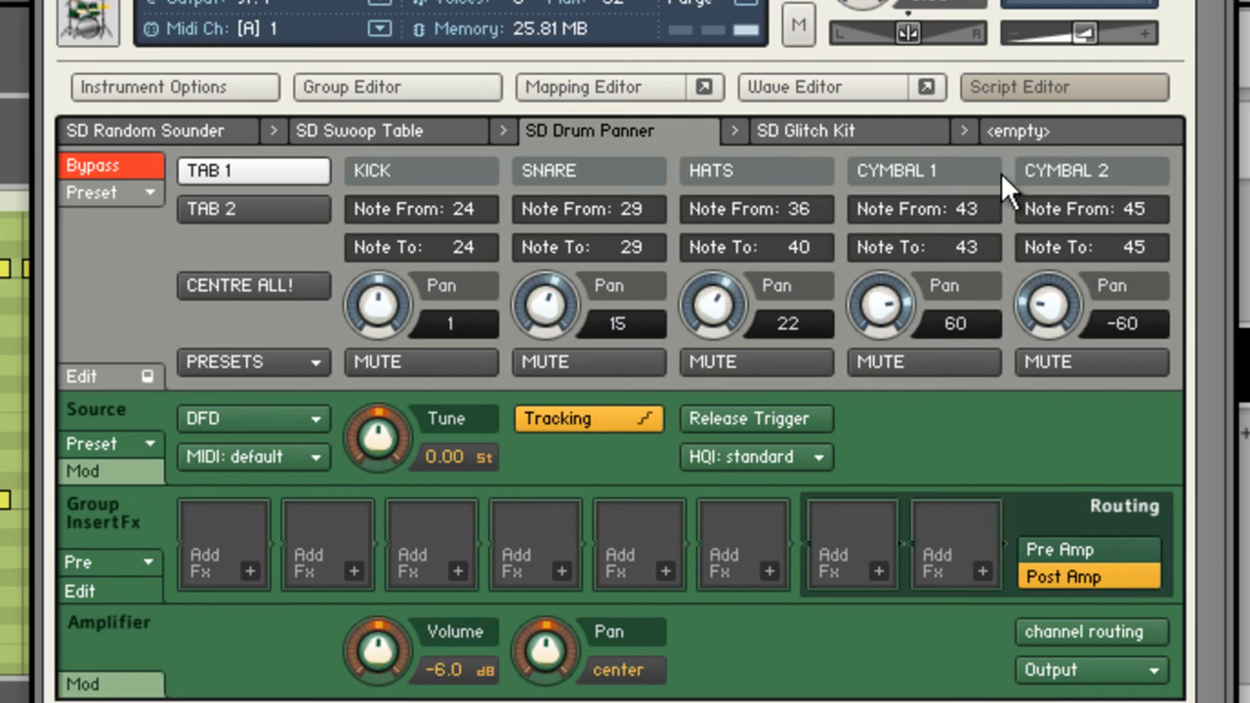
pyautogui.click(271, 201)
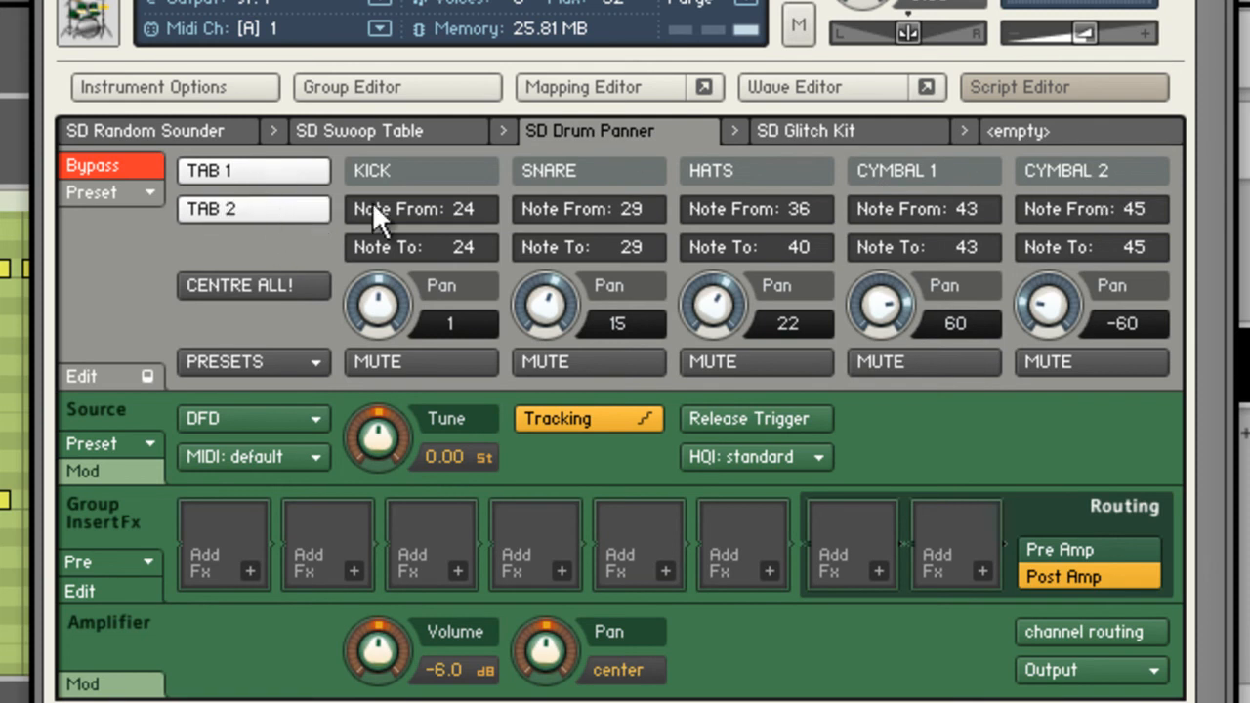
pyautogui.click(275, 223)
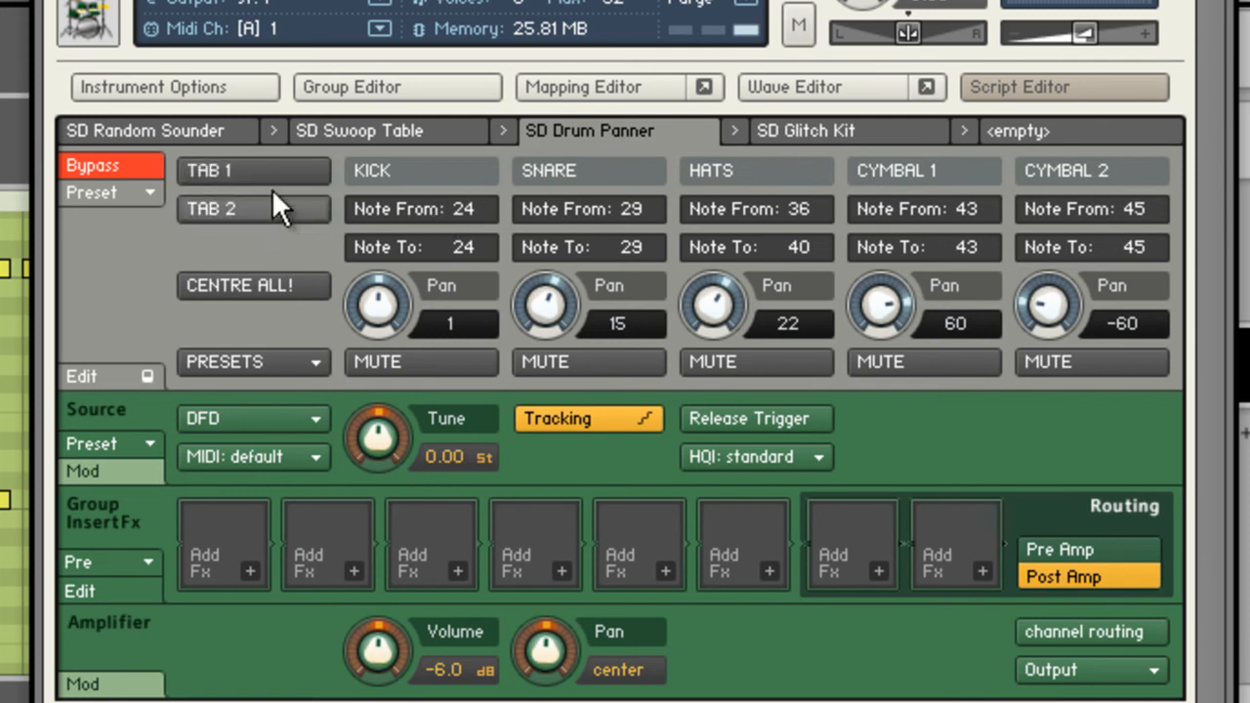
pyautogui.click(257, 180)
pyautogui.click(130, 165)
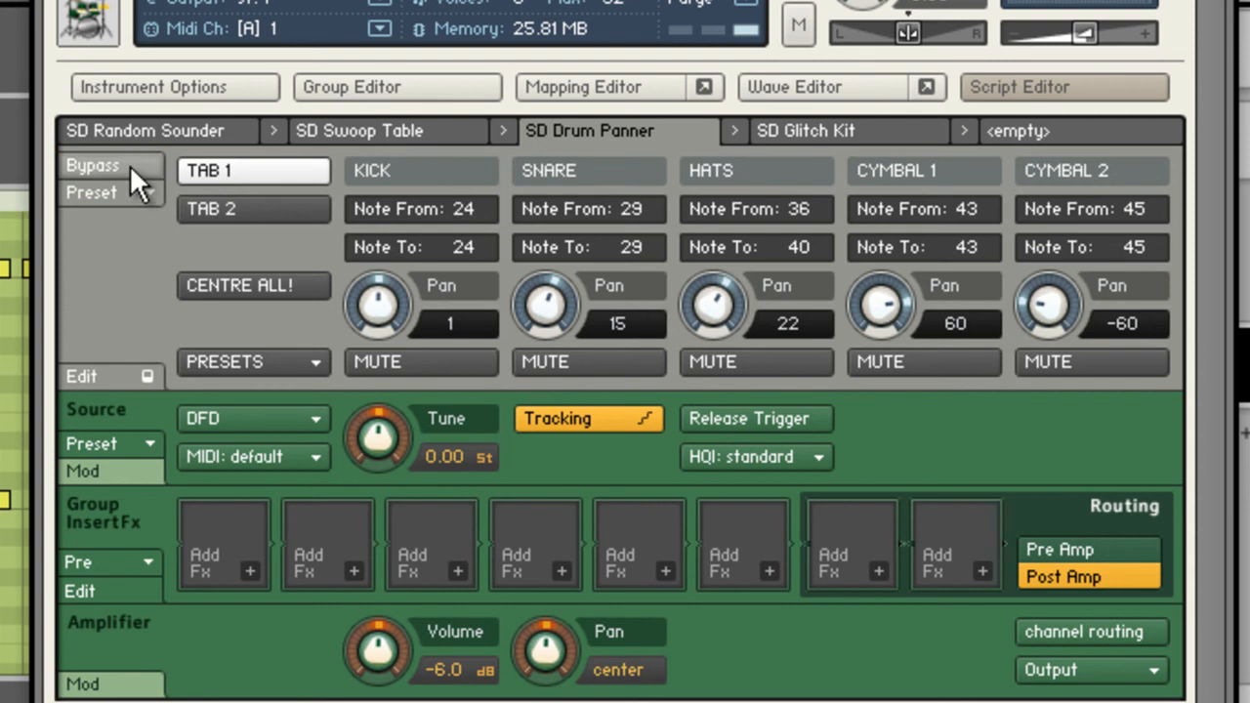
# Check the toms and cowbell page, and on Tab 1 set the kick pan to -7, the snare pan to 24 and adjust the hats pan.
pyautogui.click(255, 201)
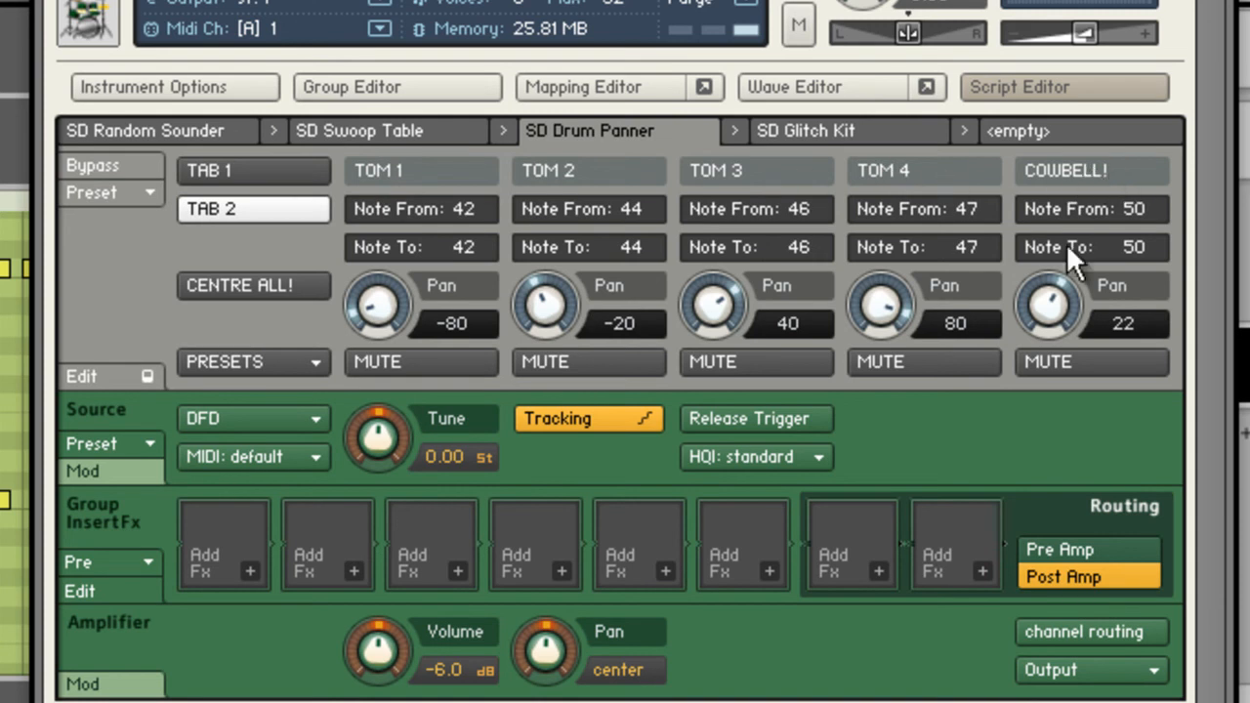
pyautogui.click(265, 172)
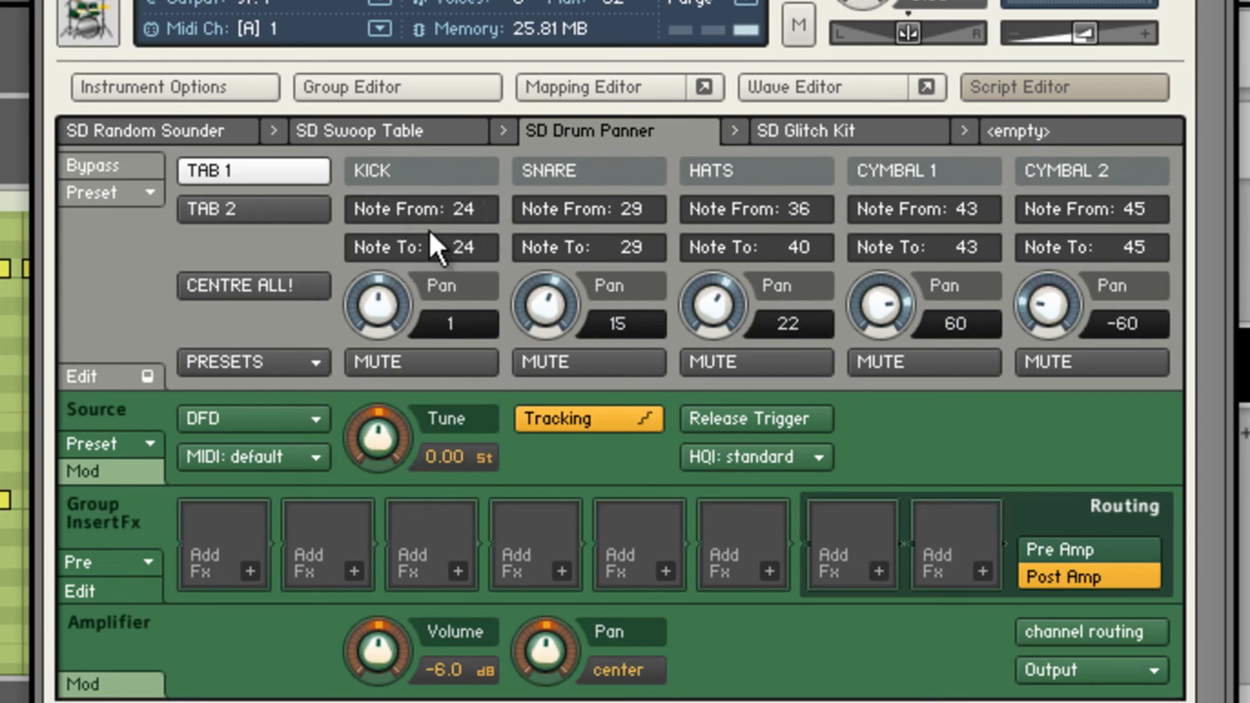
pyautogui.moveTo(368, 302); pyautogui.dragTo(383, 340)
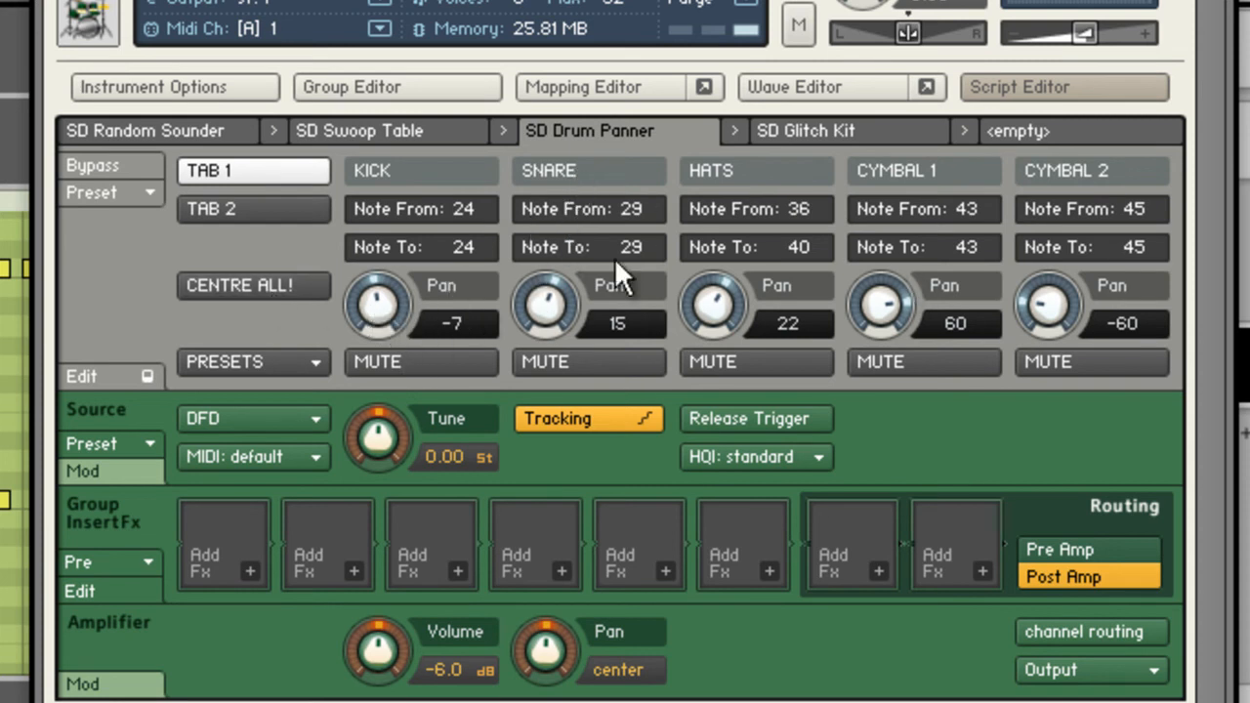
pyautogui.moveTo(551, 307); pyautogui.dragTo(559, 298)
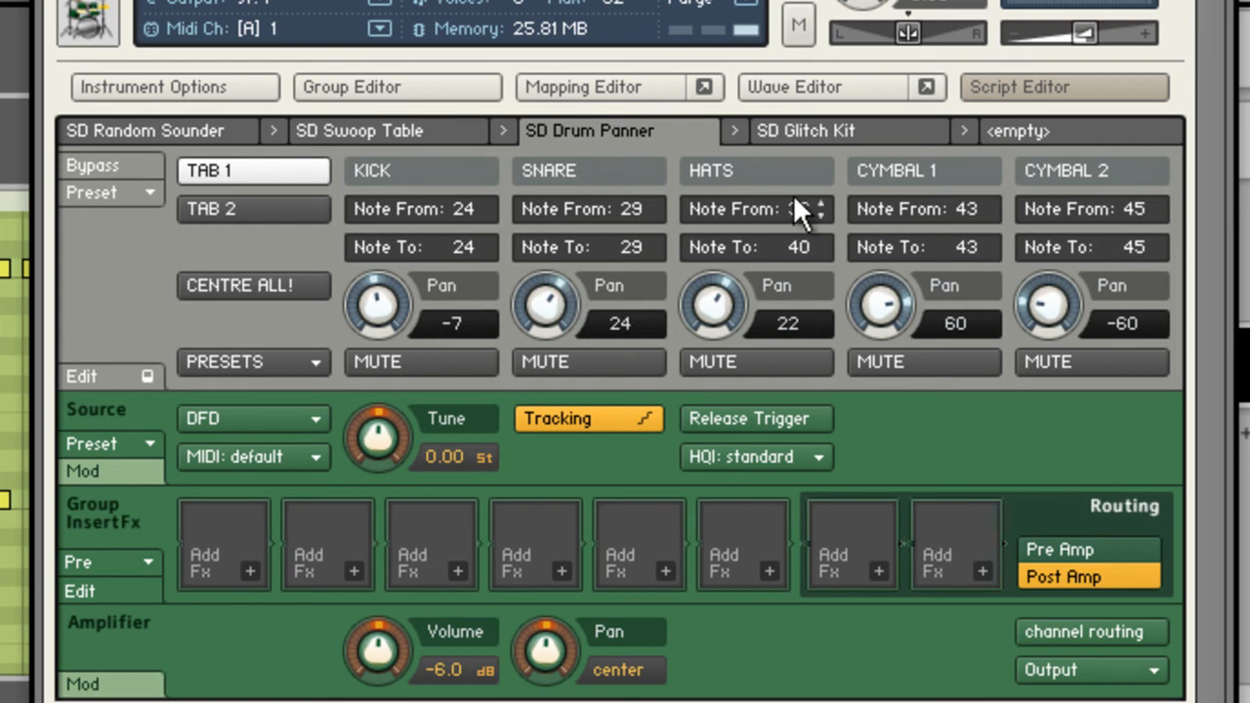
pyautogui.moveTo(732, 301); pyautogui.dragTo(733, 290)
# Show the Drum Panner's toms and cowbell page and look through its preset list without choosing one.
pyautogui.click(312, 208)
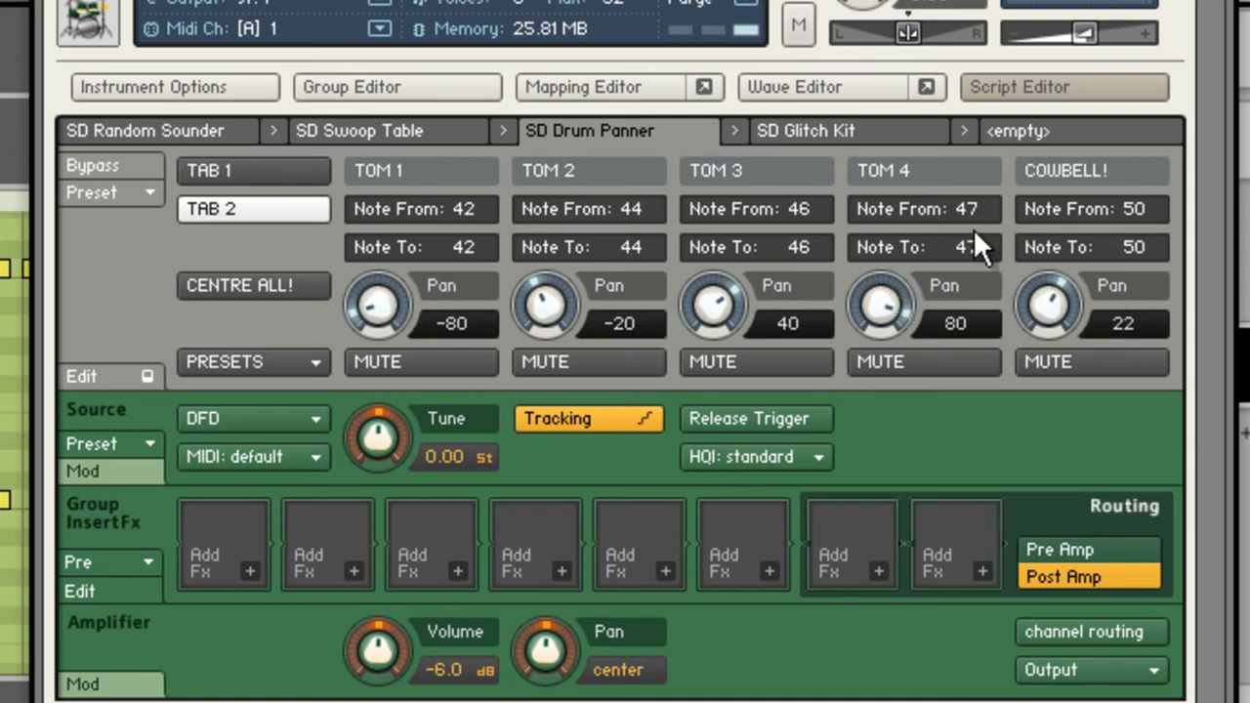
pyautogui.click(284, 362)
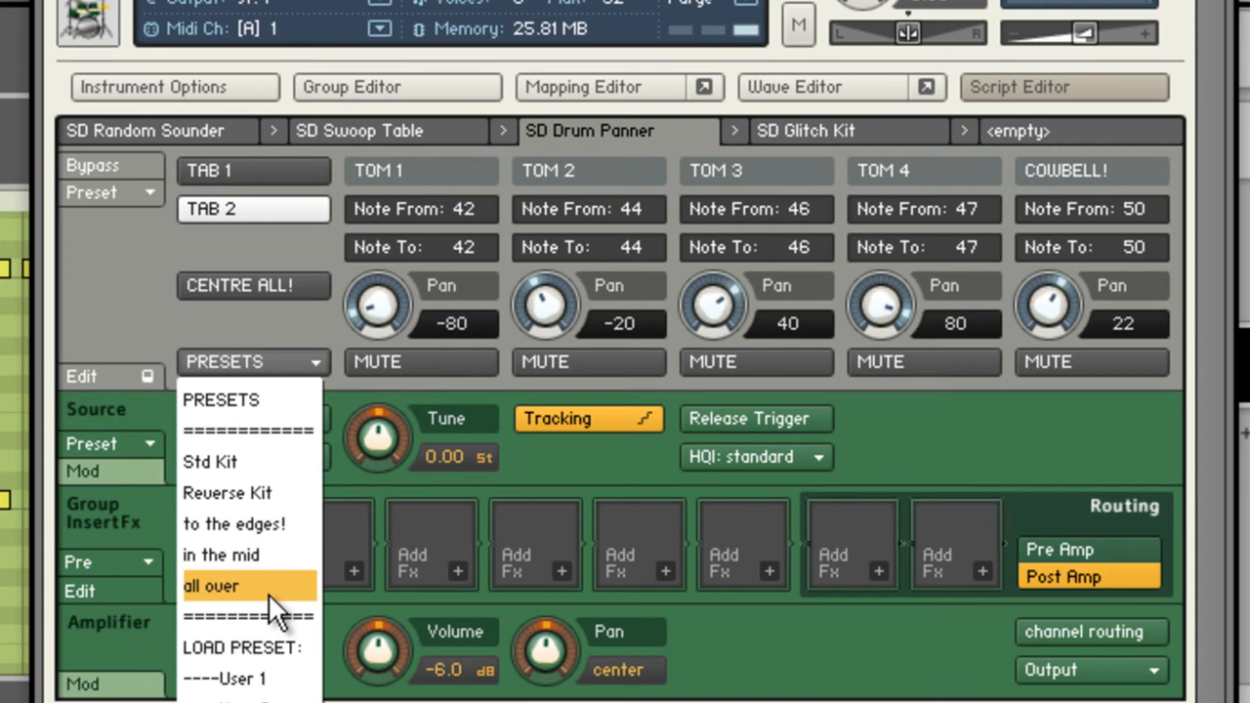
pyautogui.click(115, 272)
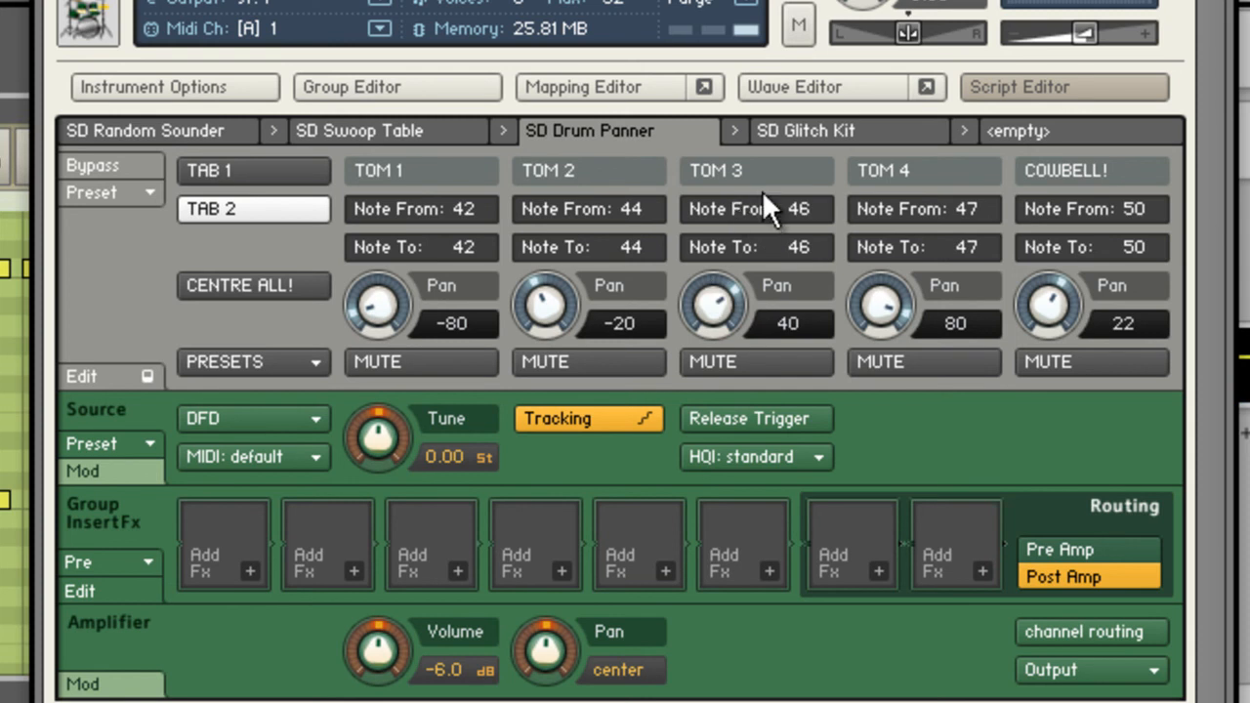
# Bypass the SD Drum Panner, and open the SD Glitch Kit script with its bypass switched off.
pyautogui.click(135, 163)
pyautogui.click(783, 130)
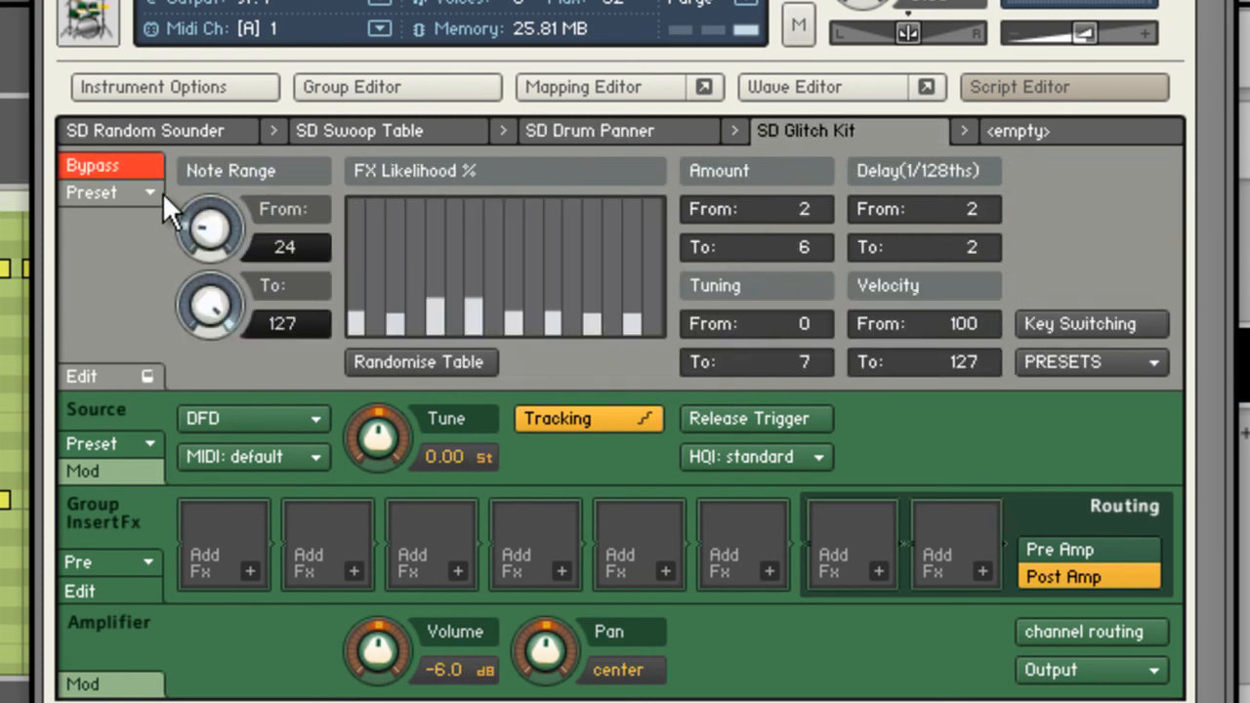
pyautogui.click(133, 162)
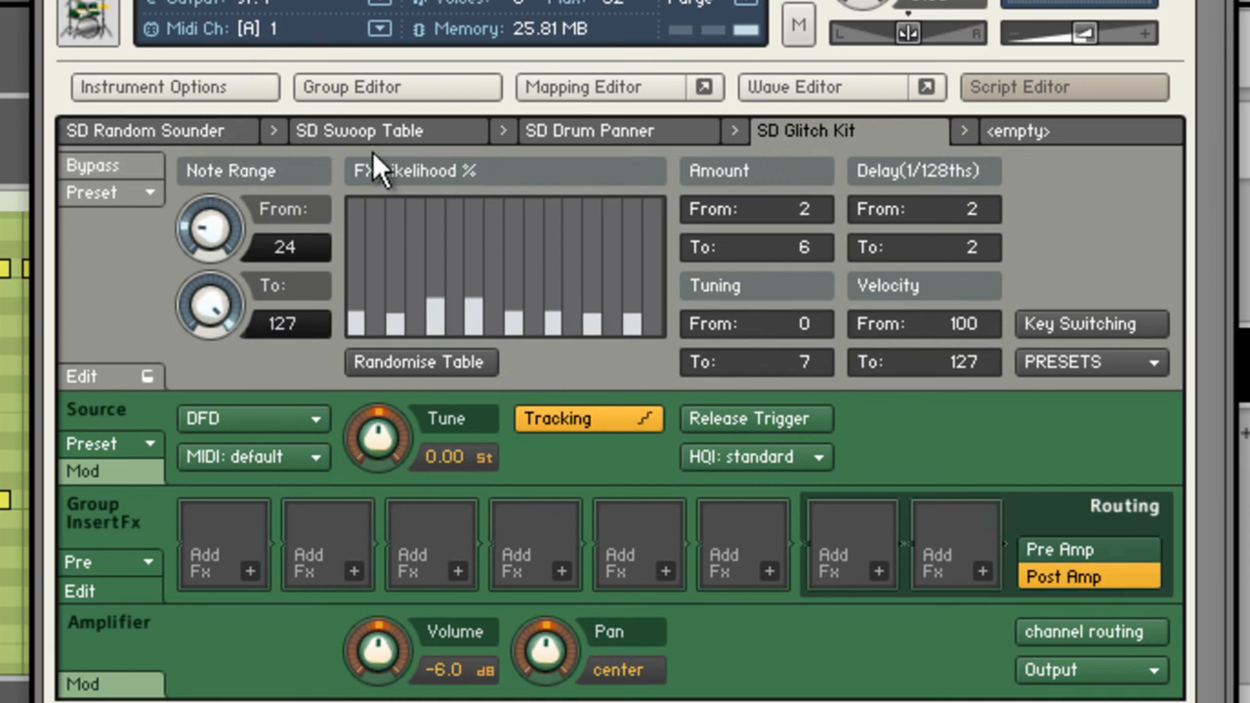
pyautogui.click(587, 136)
pyautogui.click(142, 161)
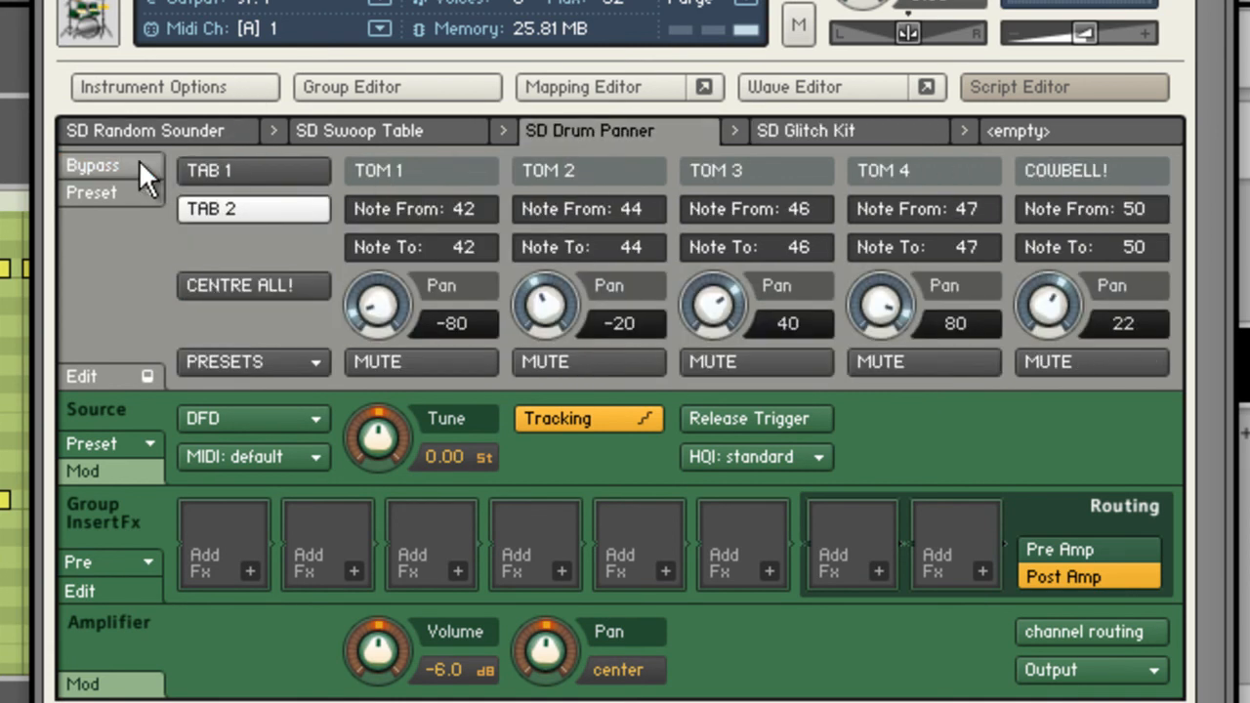
pyautogui.click(139, 161)
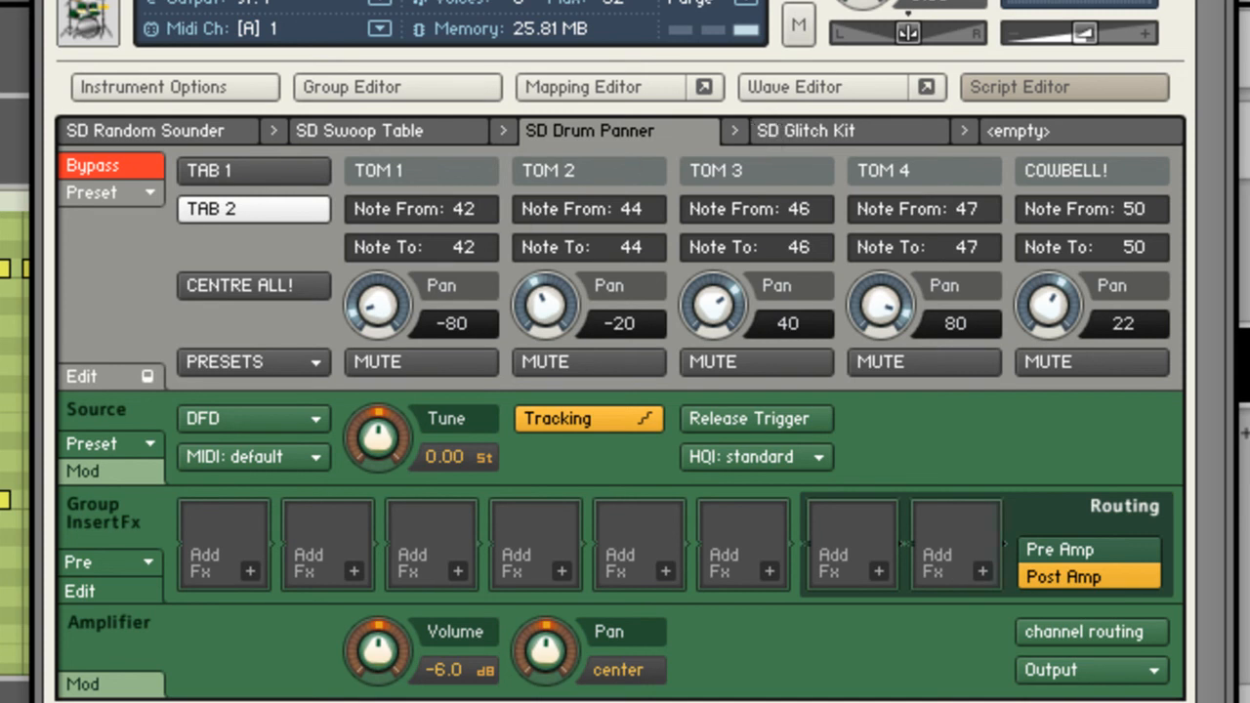
pyautogui.click(806, 130)
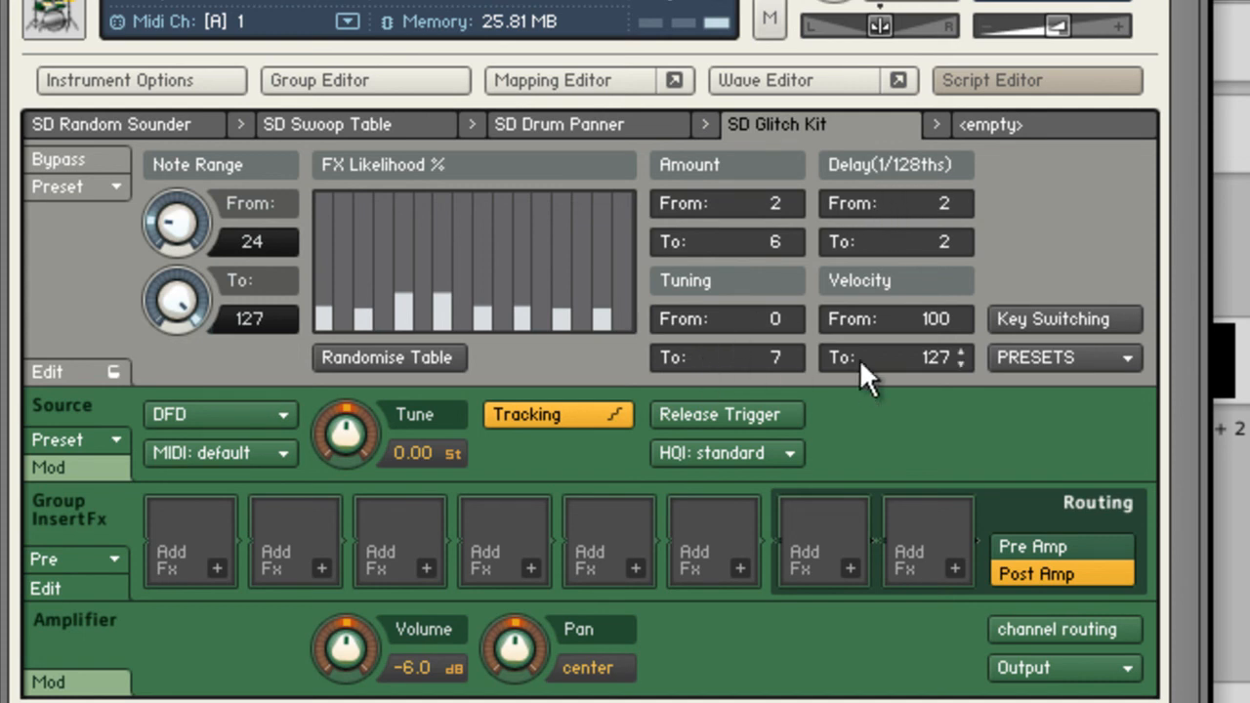
# Load the GoneWild preset in the Glitch Kit and redraw its FX Likelihood % bars at uneven heights.
pyautogui.click(1054, 360)
pyautogui.click(1072, 547)
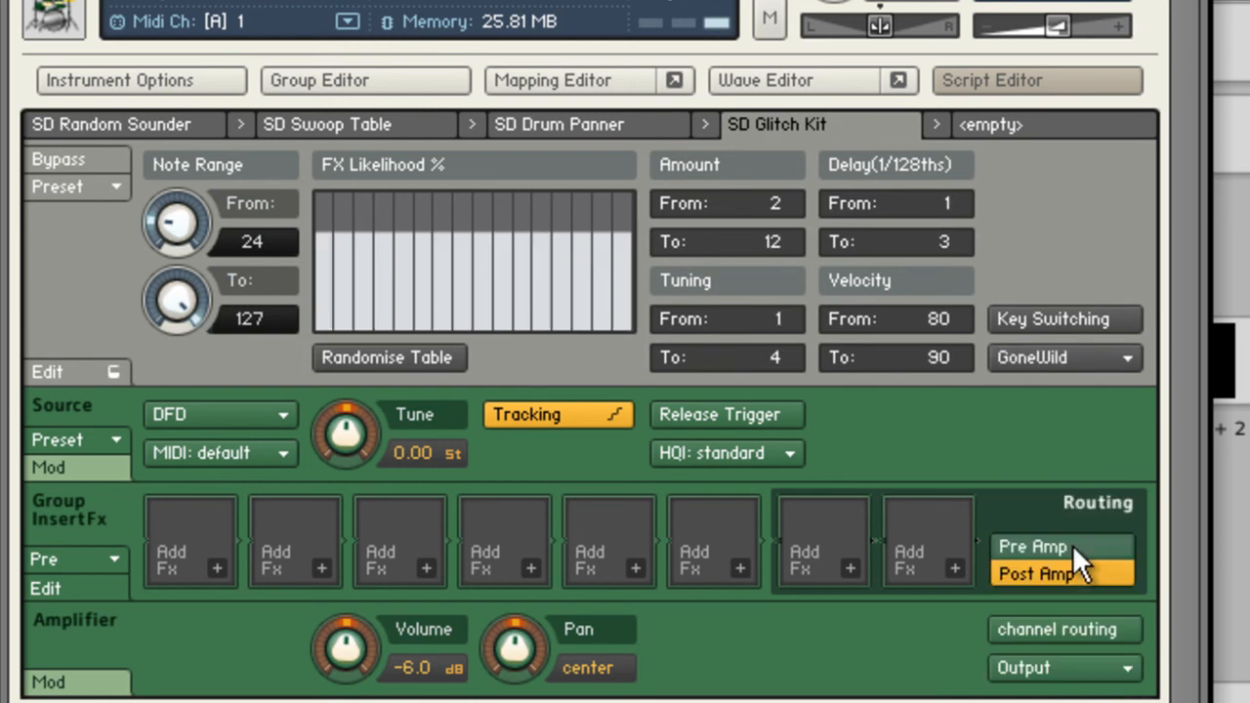
pyautogui.moveTo(352, 281)
pyautogui.mouseDown()
pyautogui.moveTo(339, 281)
pyautogui.moveTo(477, 244)
pyautogui.moveTo(596, 269)
pyautogui.moveTo(615, 240)
pyautogui.mouseUp()
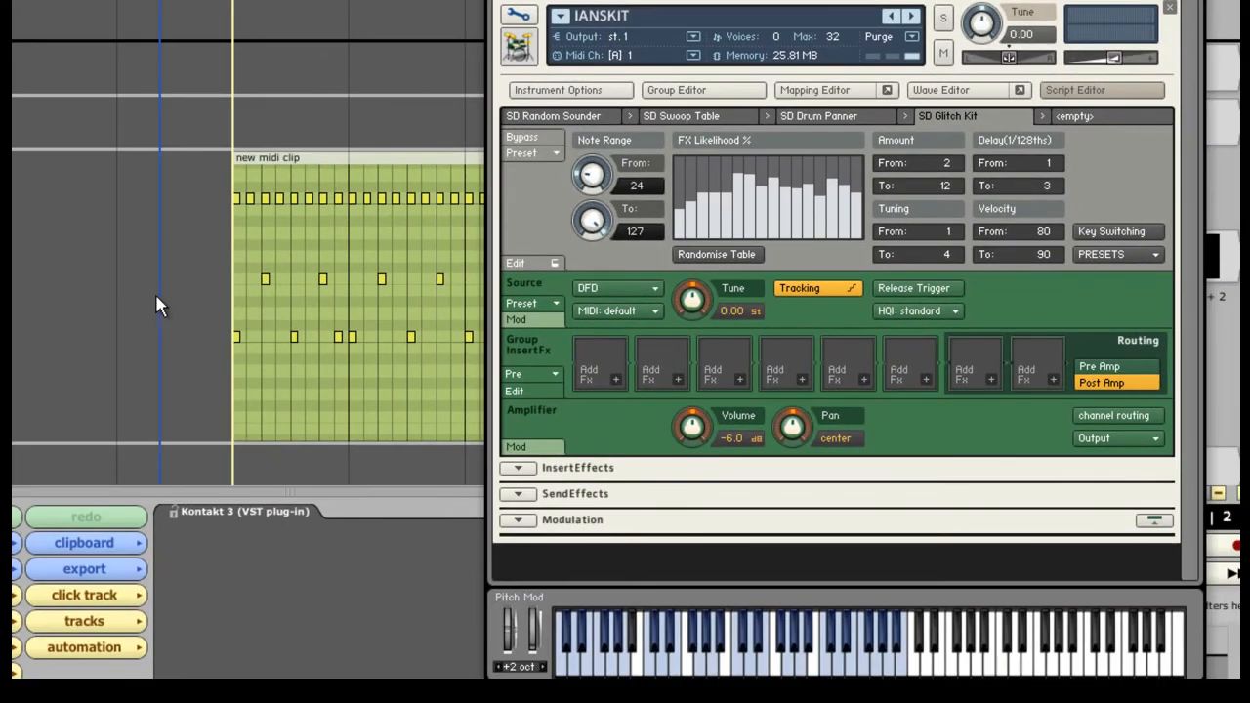
# Play the drum clip and redraw the FX Likelihood % bars much lower, with the Amount's upper limit at 4.
pyautogui.press('space')
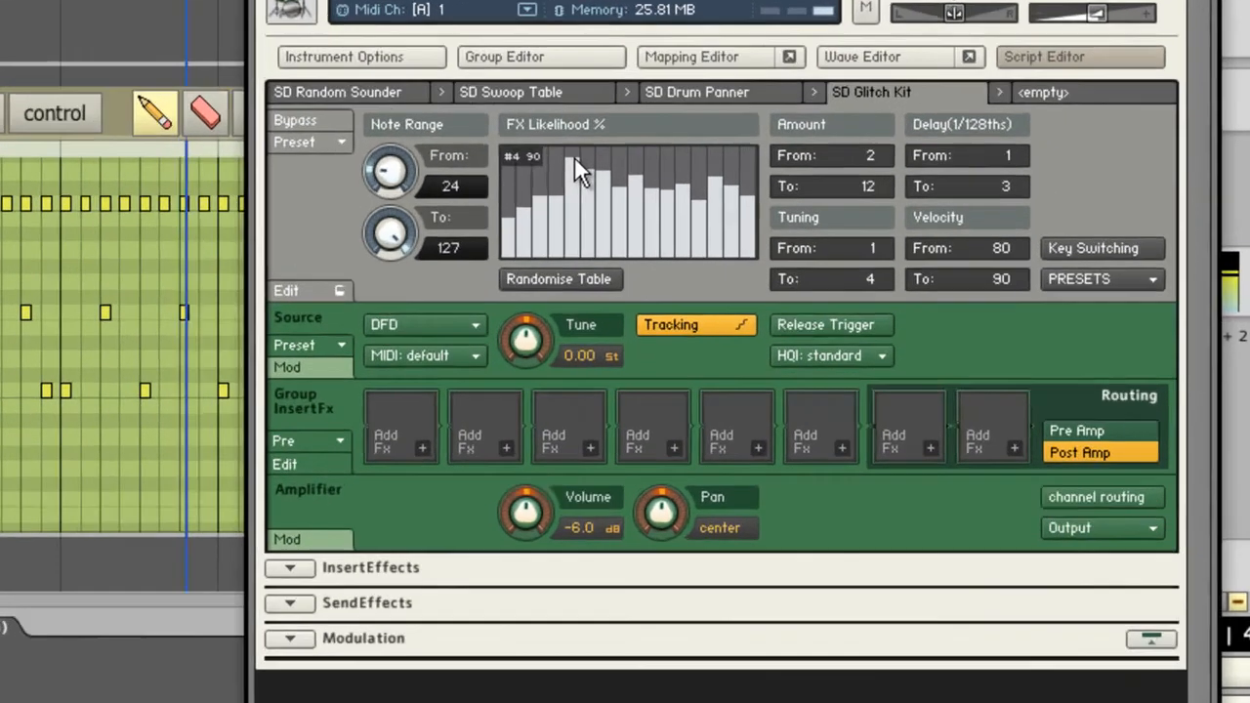
pyautogui.moveTo(574, 156)
pyautogui.mouseDown()
pyautogui.moveTo(598, 148)
pyautogui.moveTo(598, 160)
pyautogui.moveTo(637, 165)
pyautogui.mouseUp()
pyautogui.moveTo(502, 161)
pyautogui.mouseDown()
pyautogui.moveTo(584, 131)
pyautogui.moveTo(645, 178)
pyautogui.moveTo(555, 144)
pyautogui.moveTo(301, 151)
pyautogui.moveTo(319, 238)
pyautogui.moveTo(496, 200)
pyautogui.moveTo(624, 255)
pyautogui.moveTo(492, 220)
pyautogui.moveTo(335, 226)
pyautogui.moveTo(377, 239)
pyautogui.moveTo(485, 210)
pyautogui.moveTo(507, 179)
pyautogui.moveTo(554, 240)
pyautogui.moveTo(381, 249)
pyautogui.moveTo(539, 242)
pyautogui.moveTo(530, 207)
pyautogui.mouseUp()
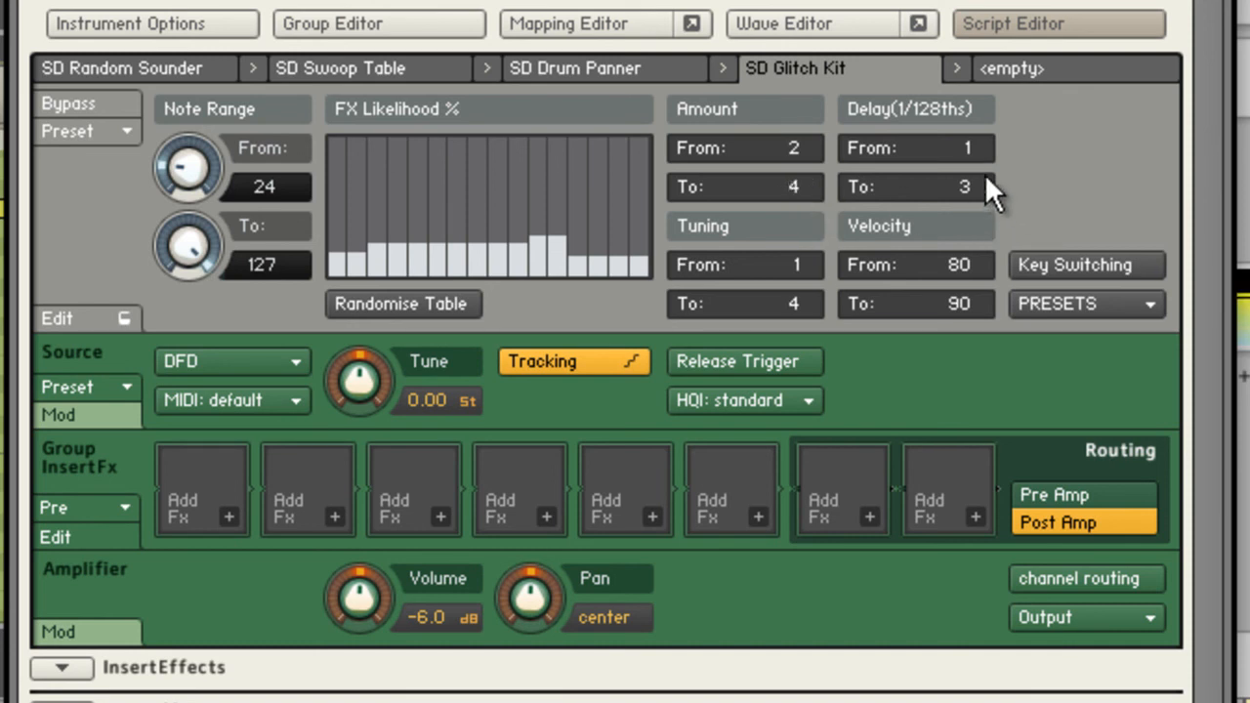
# Set the Delay's upper limit to 7 and the Tuning's to 5, and narrow the Note Range to 28 to 31.
pyautogui.scroll(4, 982, 186)
pyautogui.scroll(4, 812, 296)
pyautogui.scroll(-1, 807, 306)
pyautogui.scroll(-3, 181, 252)
pyautogui.moveTo(178, 252); pyautogui.dragTo(174, 502)
pyautogui.moveTo(190, 248); pyautogui.dragTo(207, 275)
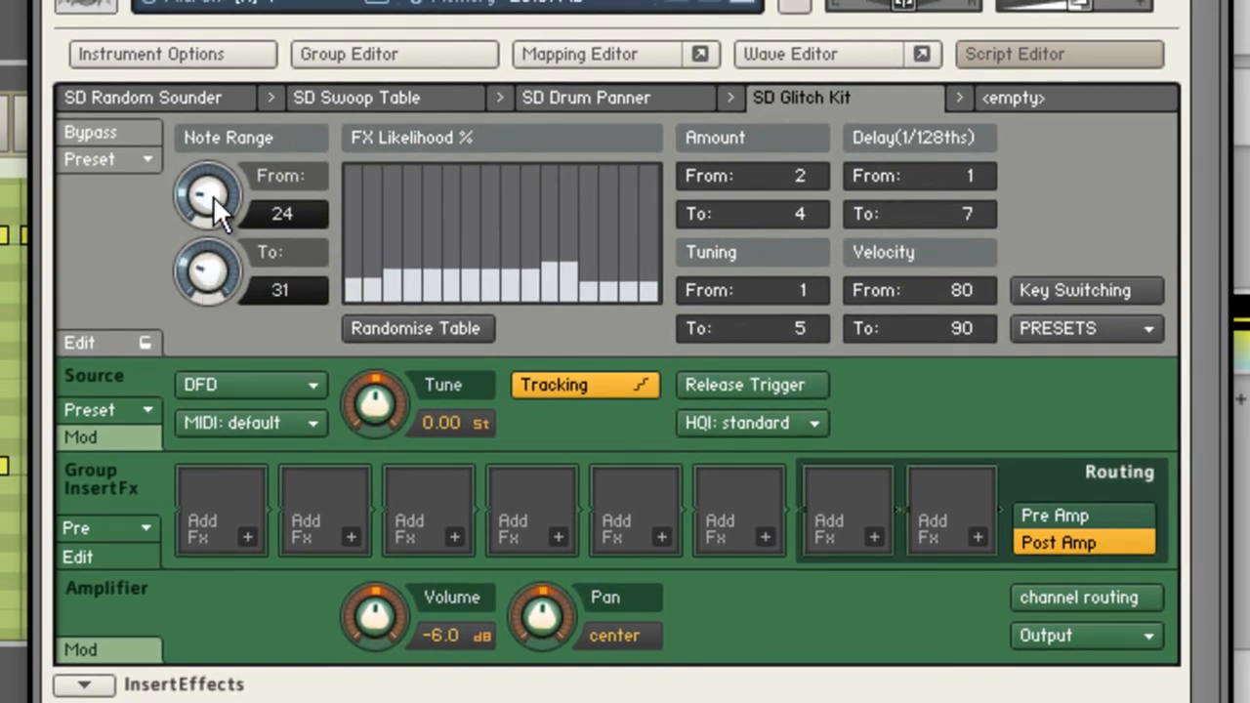
pyautogui.moveTo(213, 195); pyautogui.dragTo(212, 182)
# Raise the FX Likelihood % bars, widen the Note Range to 17 to 66, and reshape the bars into a central hump.
pyautogui.moveTo(354, 212)
pyautogui.mouseDown()
pyautogui.moveTo(581, 197)
pyautogui.moveTo(634, 208)
pyautogui.mouseUp()
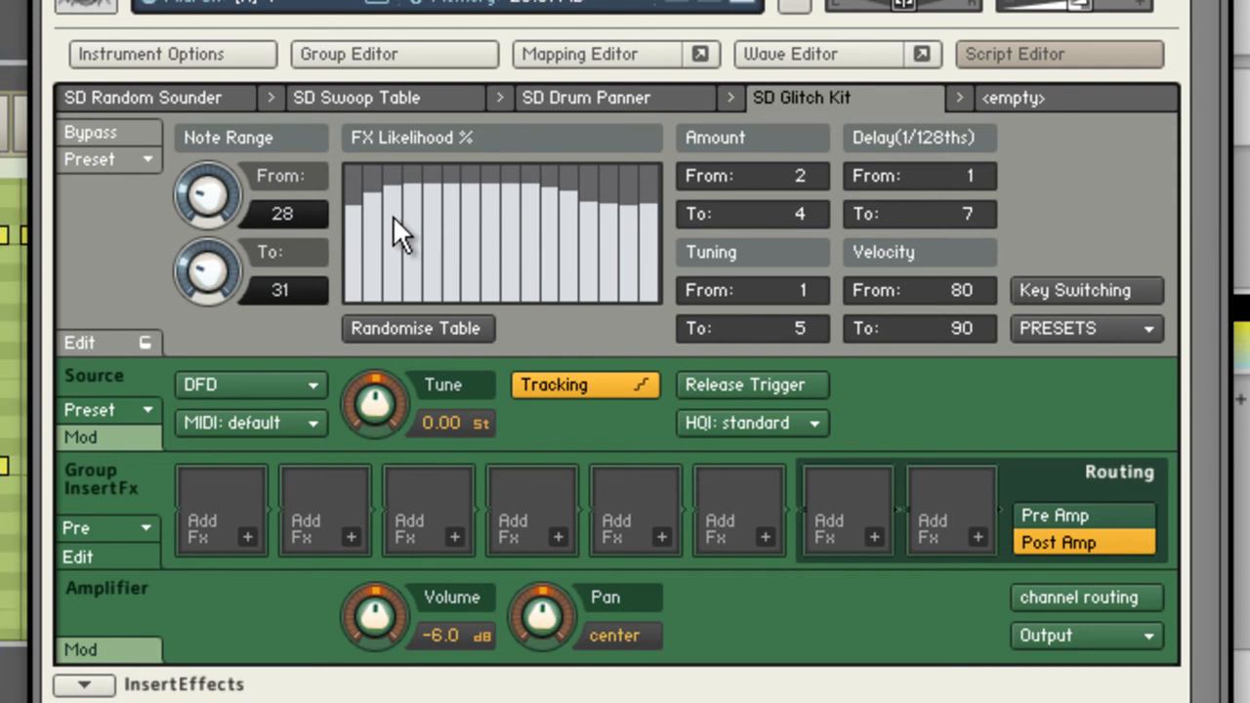
pyautogui.moveTo(209, 266); pyautogui.dragTo(209, 274)
pyautogui.moveTo(219, 286); pyautogui.dragTo(201, 217)
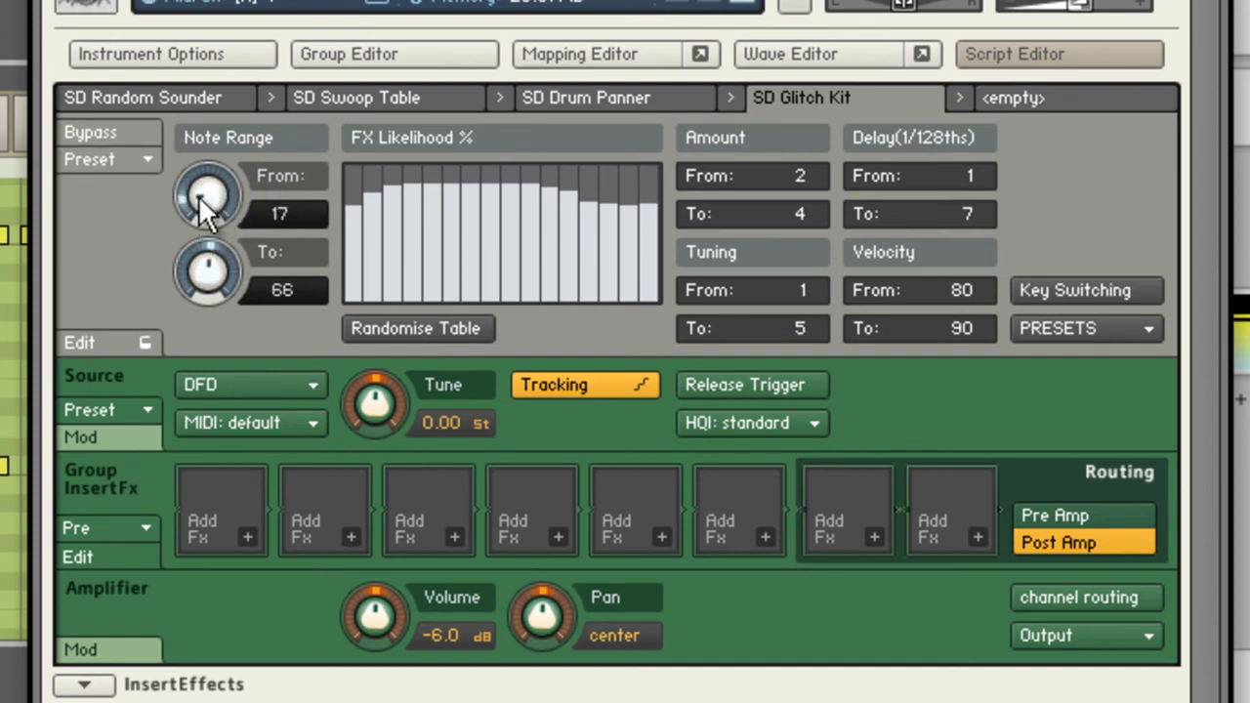
pyautogui.moveTo(383, 253)
pyautogui.mouseDown()
pyautogui.moveTo(426, 266)
pyautogui.moveTo(556, 239)
pyautogui.moveTo(623, 268)
pyautogui.moveTo(403, 250)
pyautogui.moveTo(363, 274)
pyautogui.mouseUp()
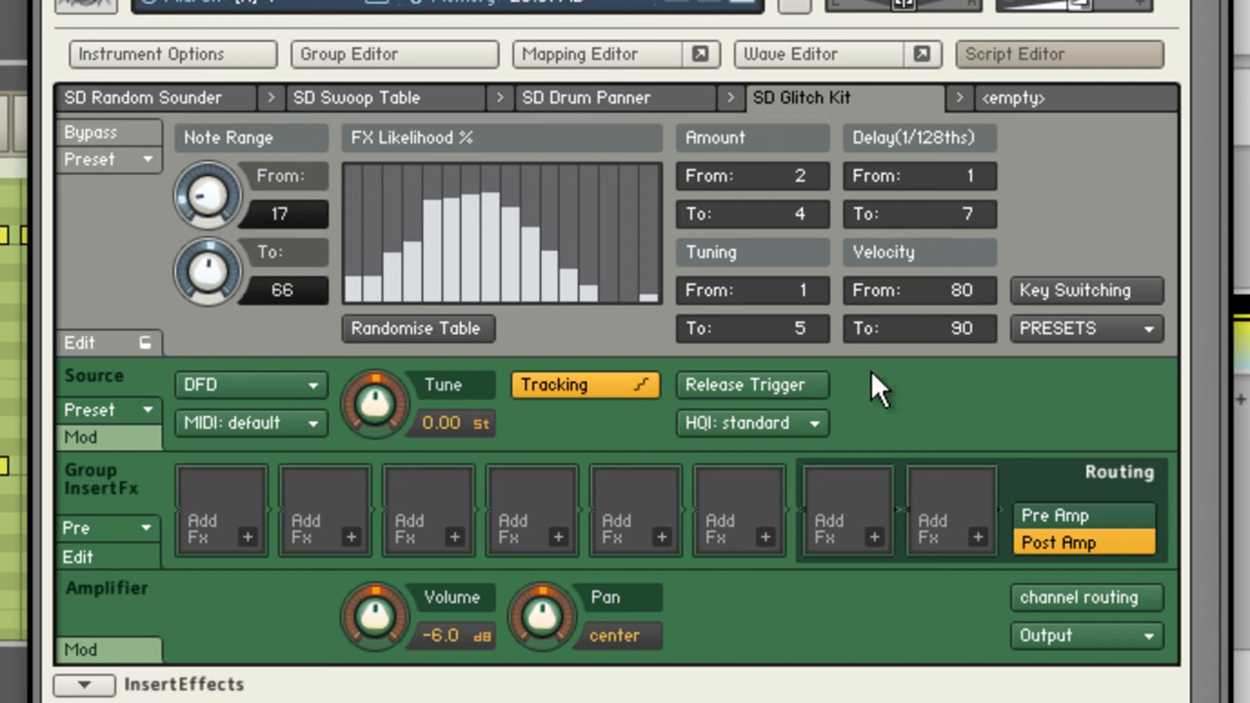
# Load the Glitch Kit preset with Note Range 24 to 127 and redraw its alternating FX Likelihood % bars lower.
pyautogui.click(1037, 329)
pyautogui.click(1090, 459)
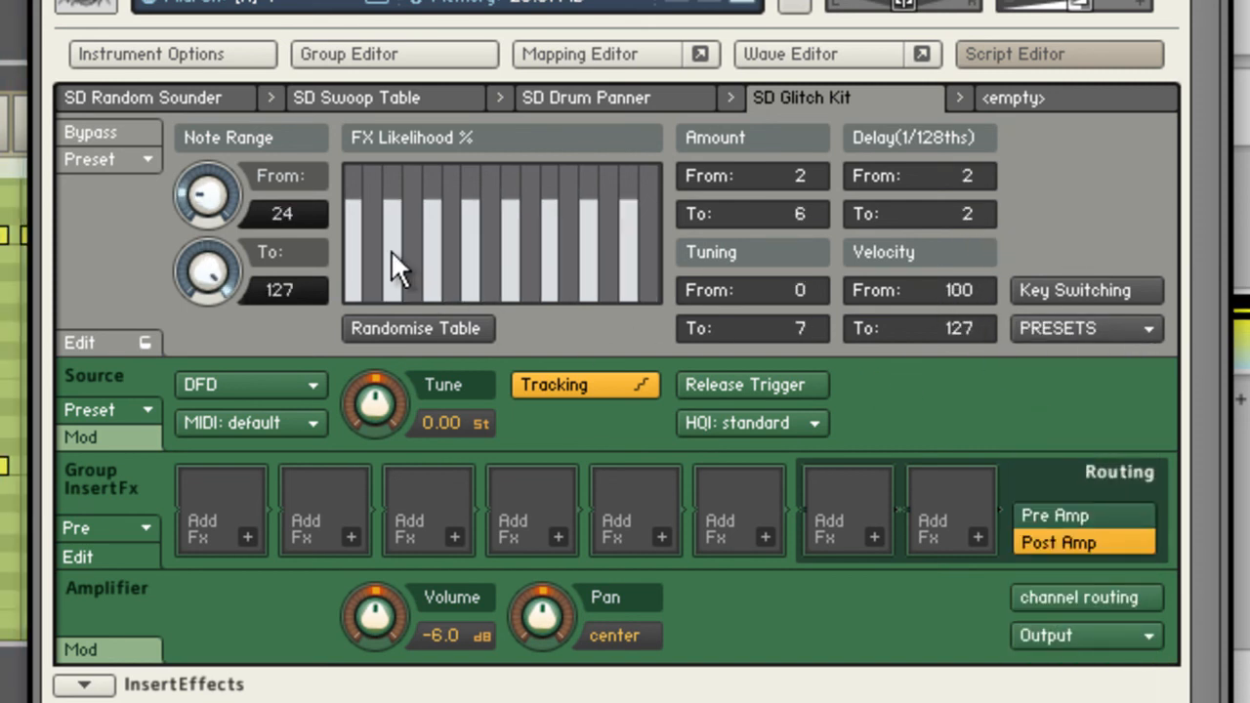
pyautogui.moveTo(356, 252)
pyautogui.mouseDown()
pyautogui.moveTo(633, 270)
pyautogui.moveTo(357, 276)
pyautogui.moveTo(396, 276)
pyautogui.mouseUp()
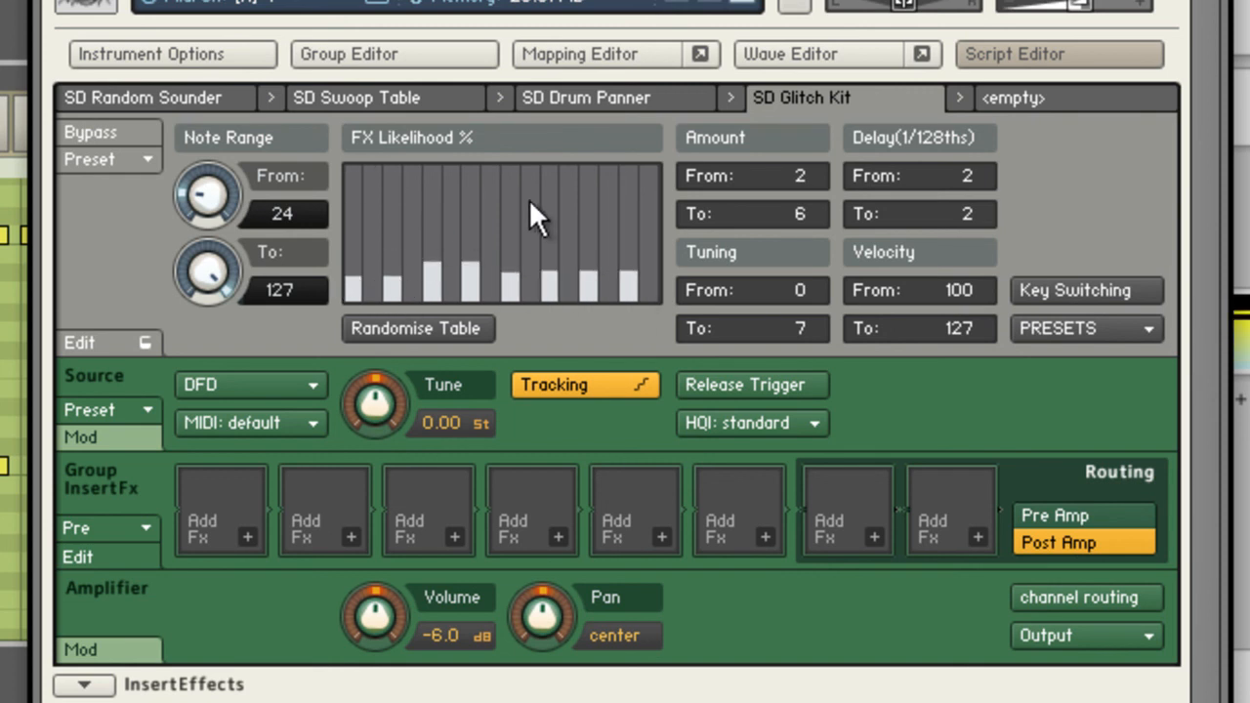